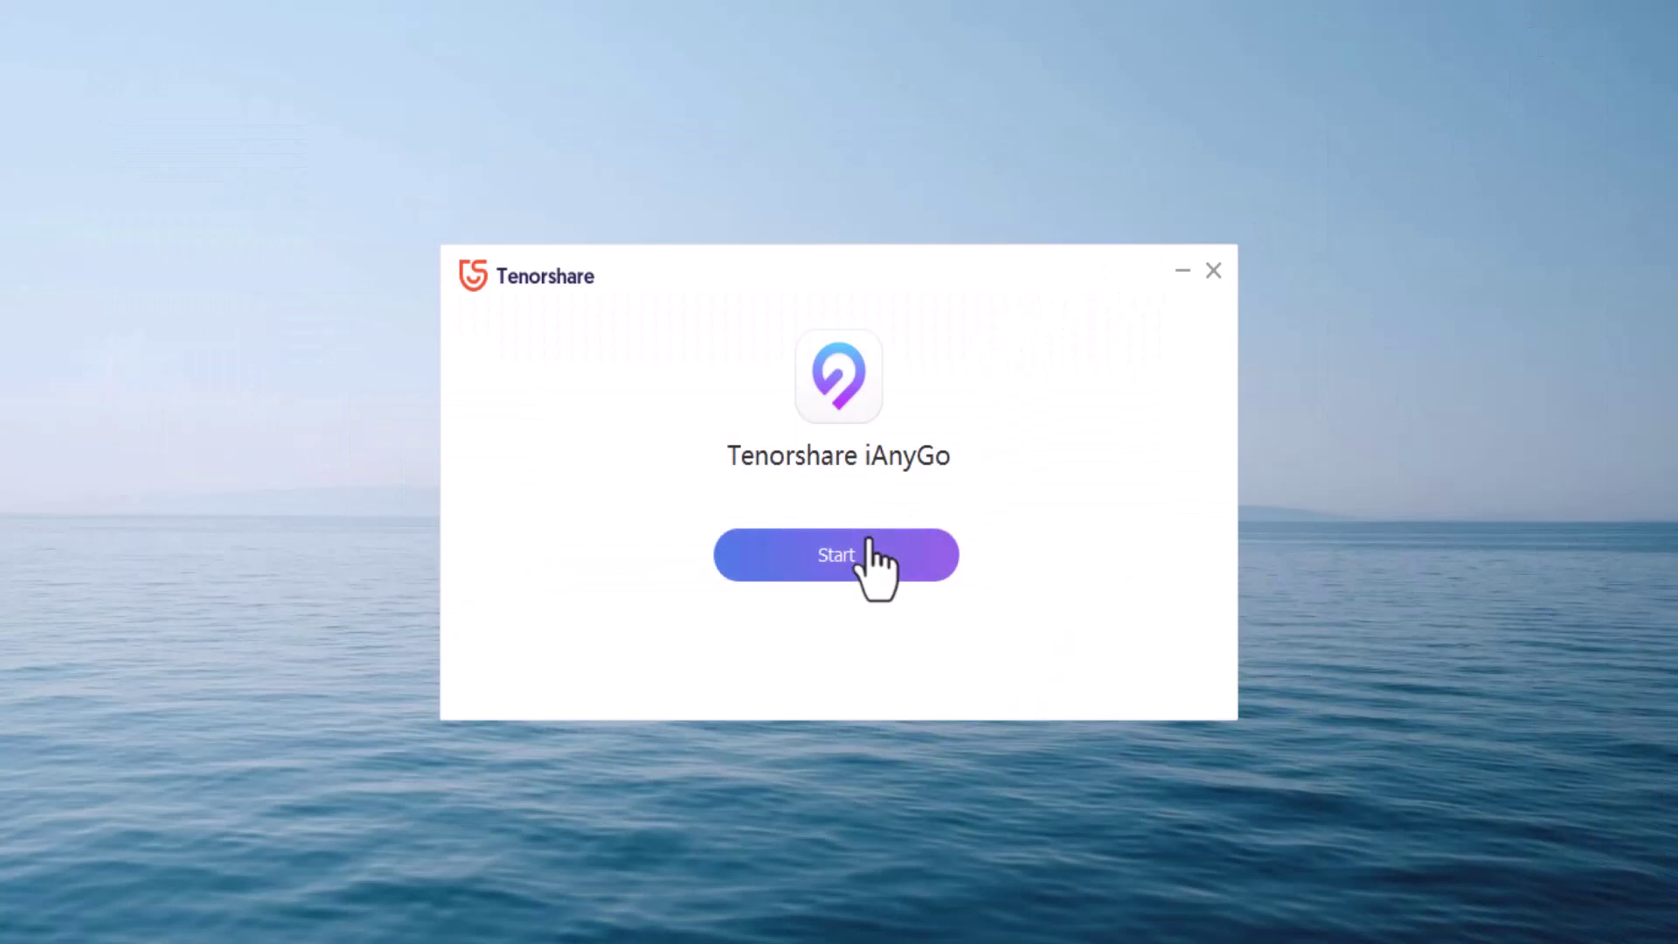
Launch Tenorshare iAnyGo from its launcher to reach the Change Location page.
click(870, 541)
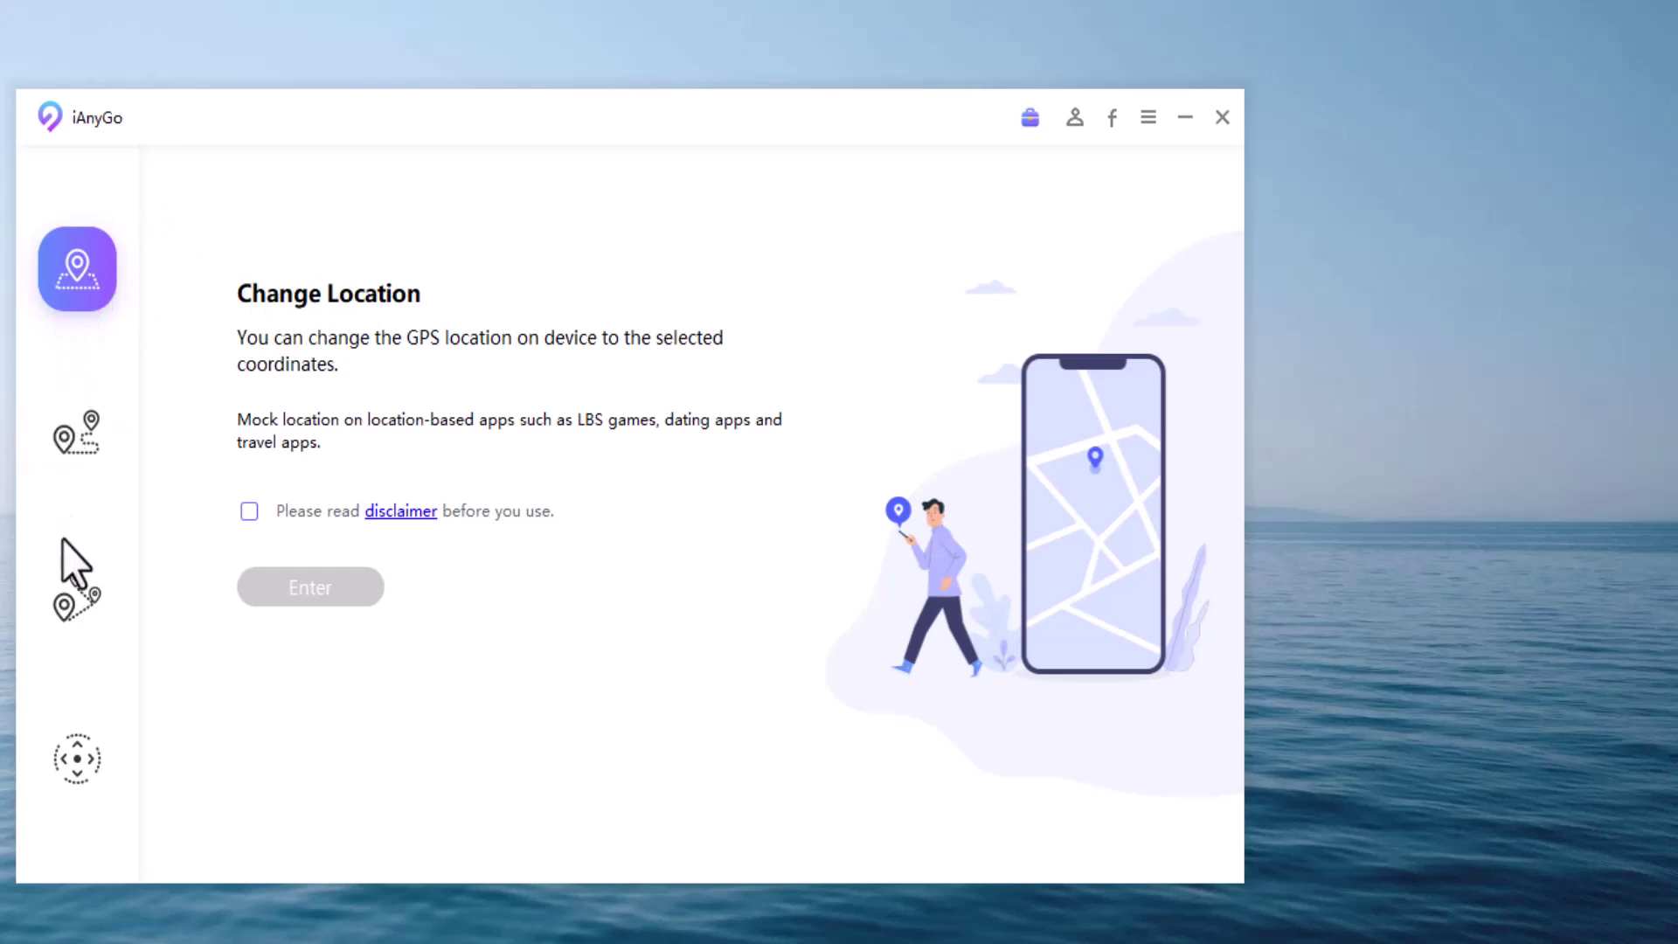
Preview the single-spot, multi-spot and joystick modes, then accept the Change Location disclaimer.
click(68, 442)
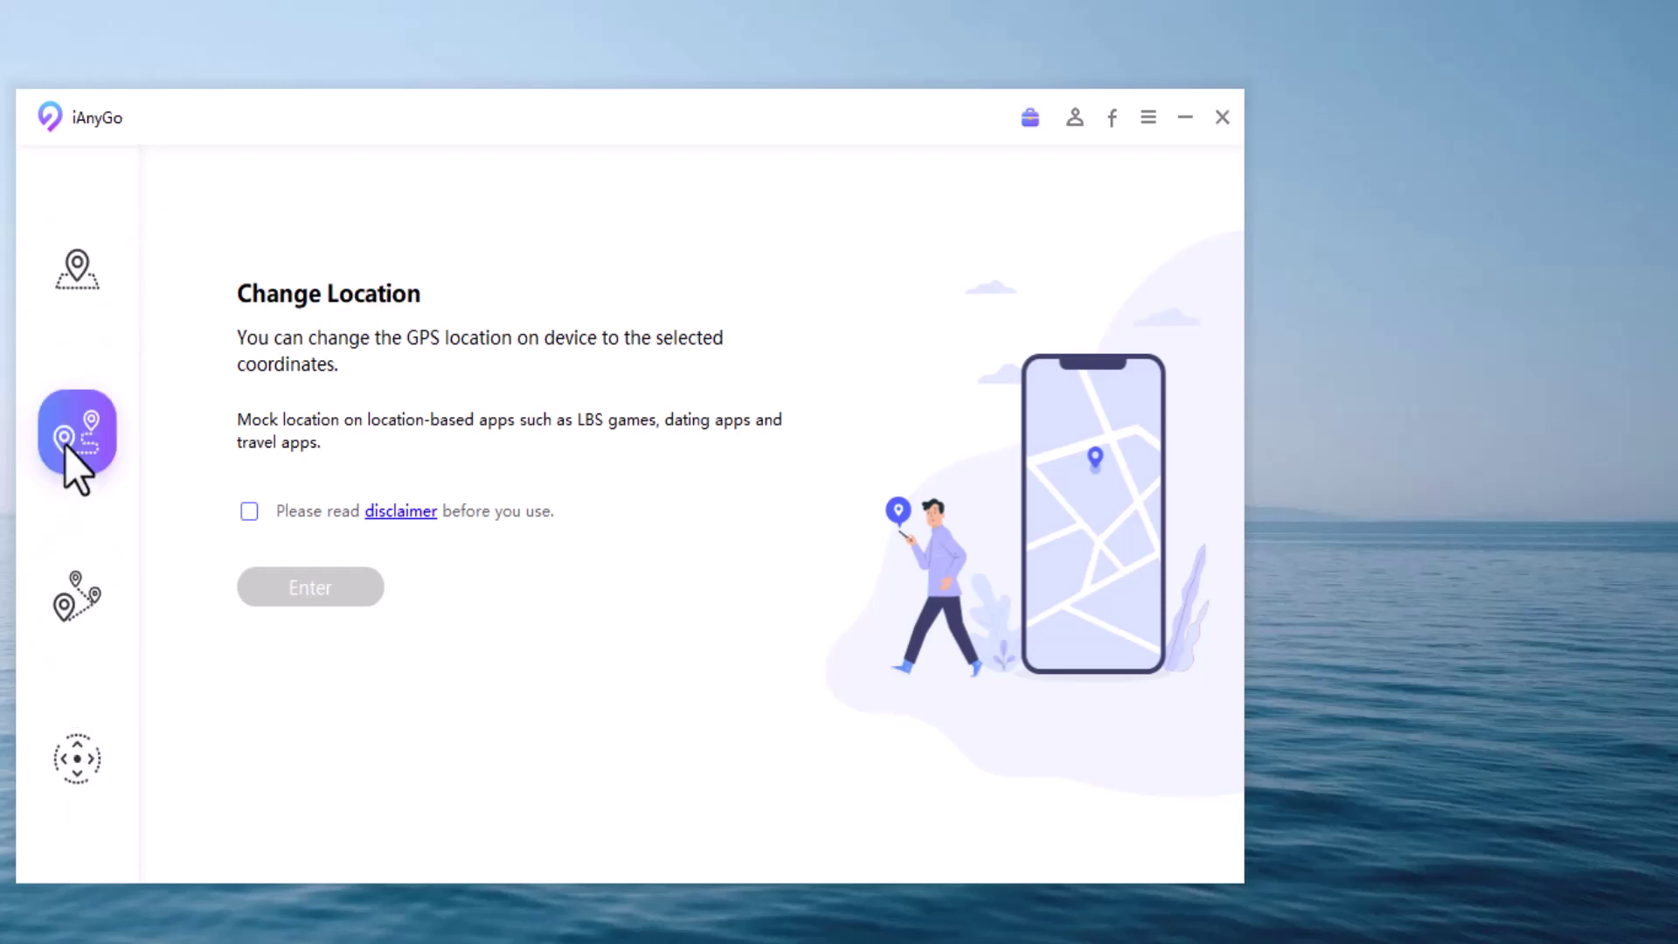
click(62, 606)
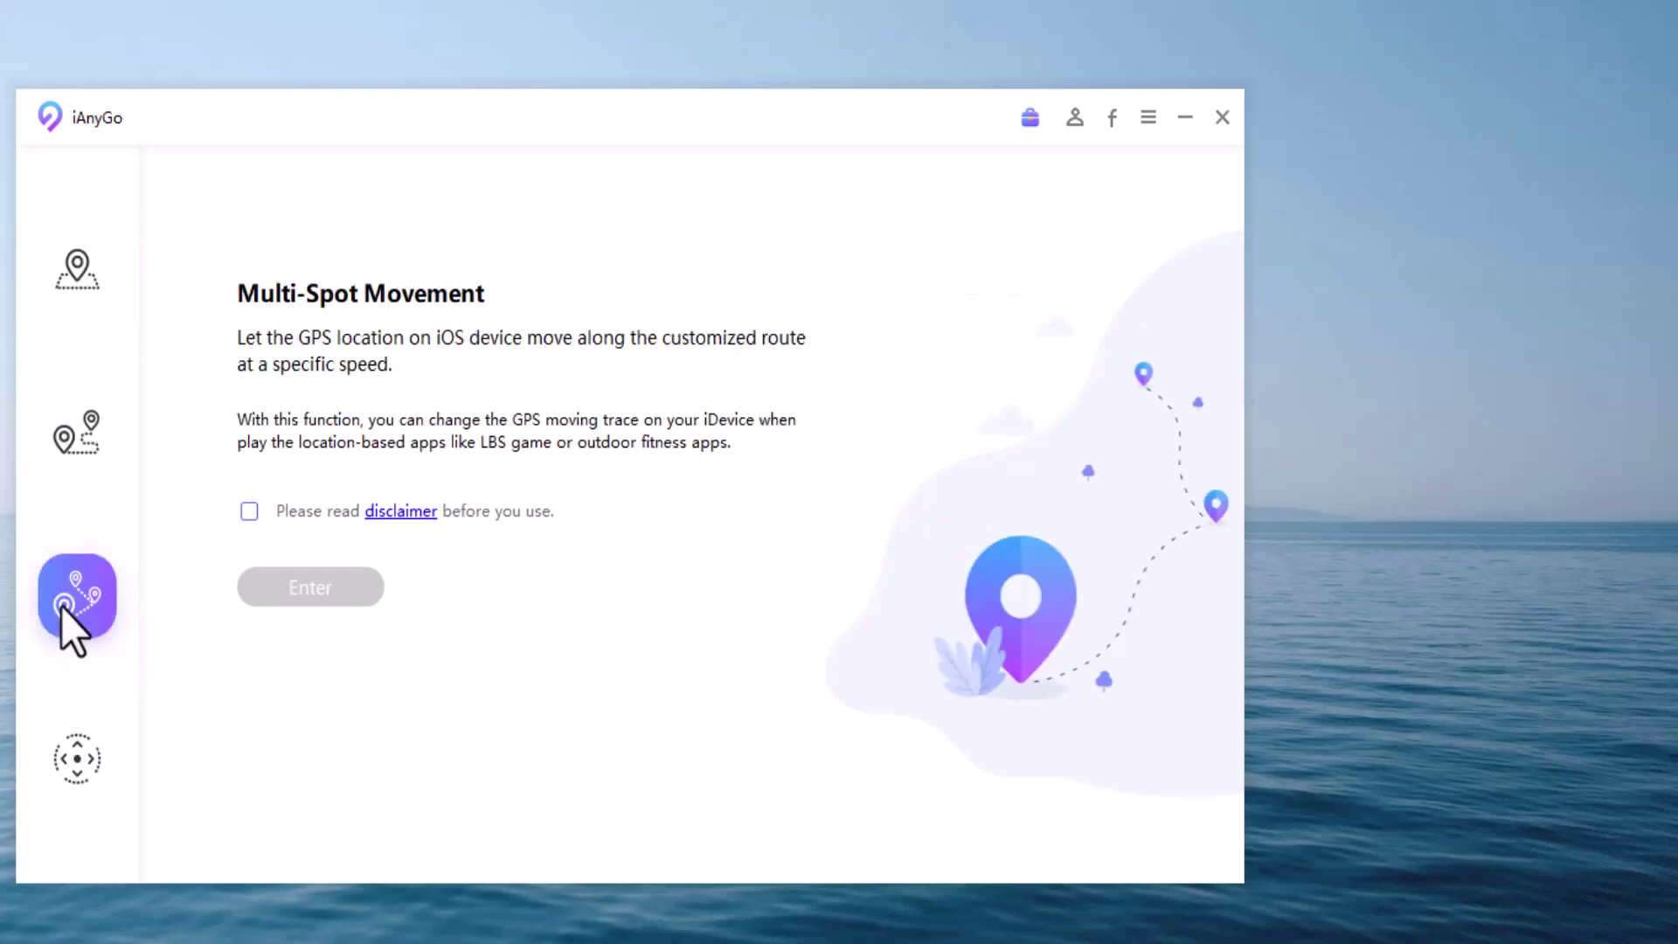
click(86, 759)
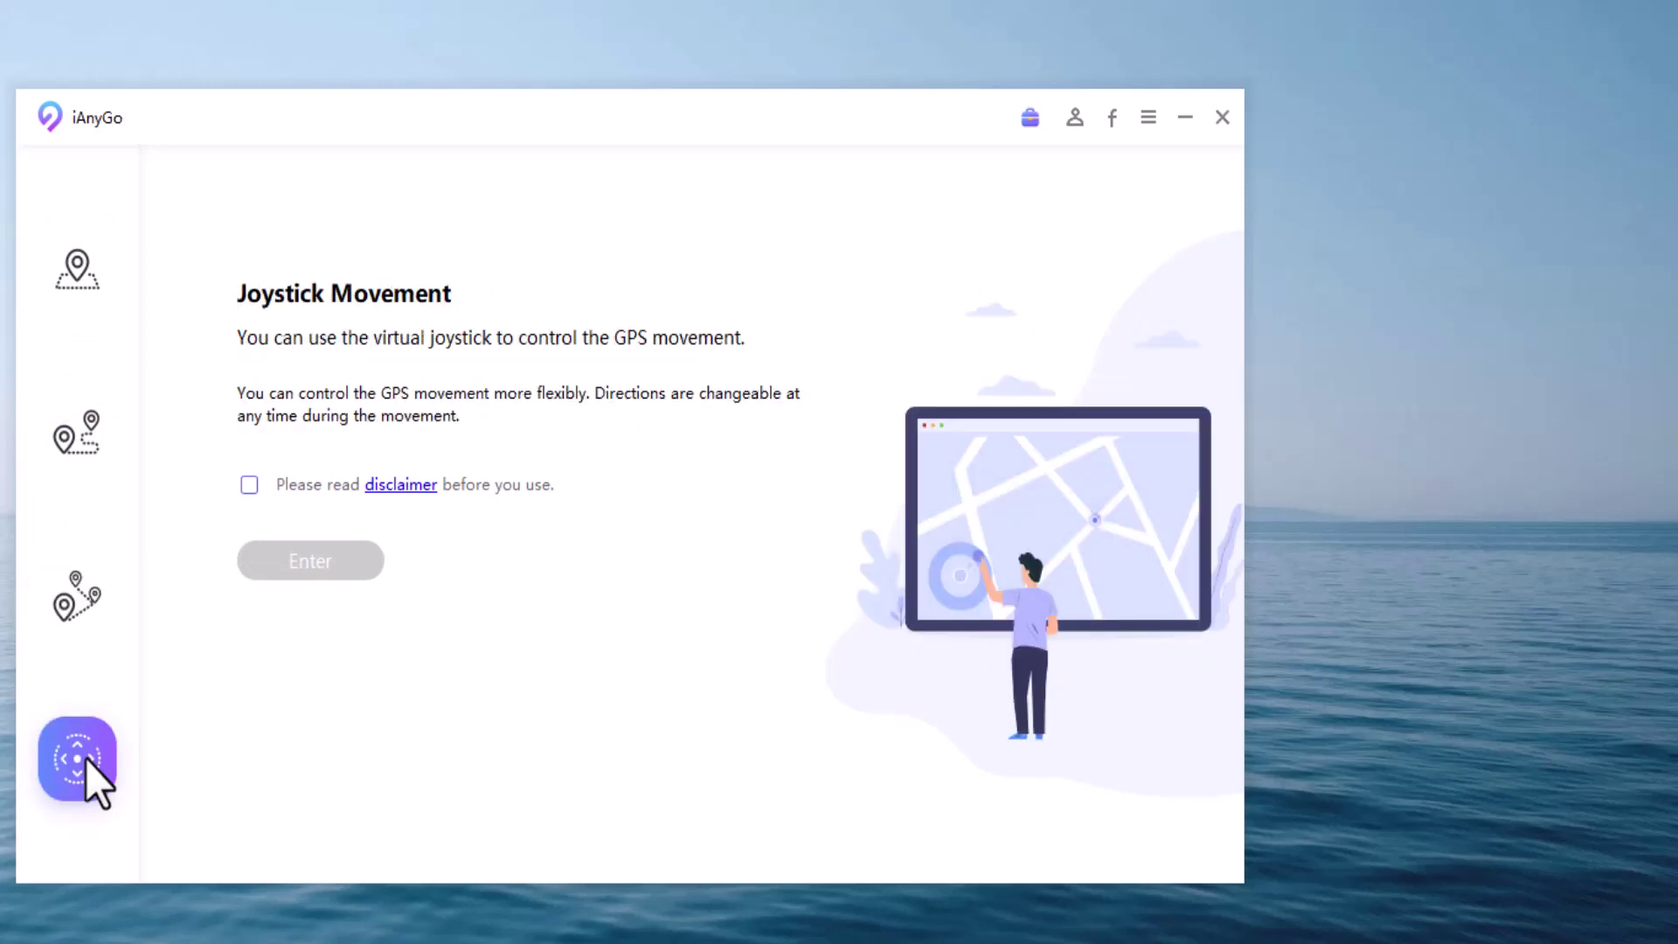
click(74, 273)
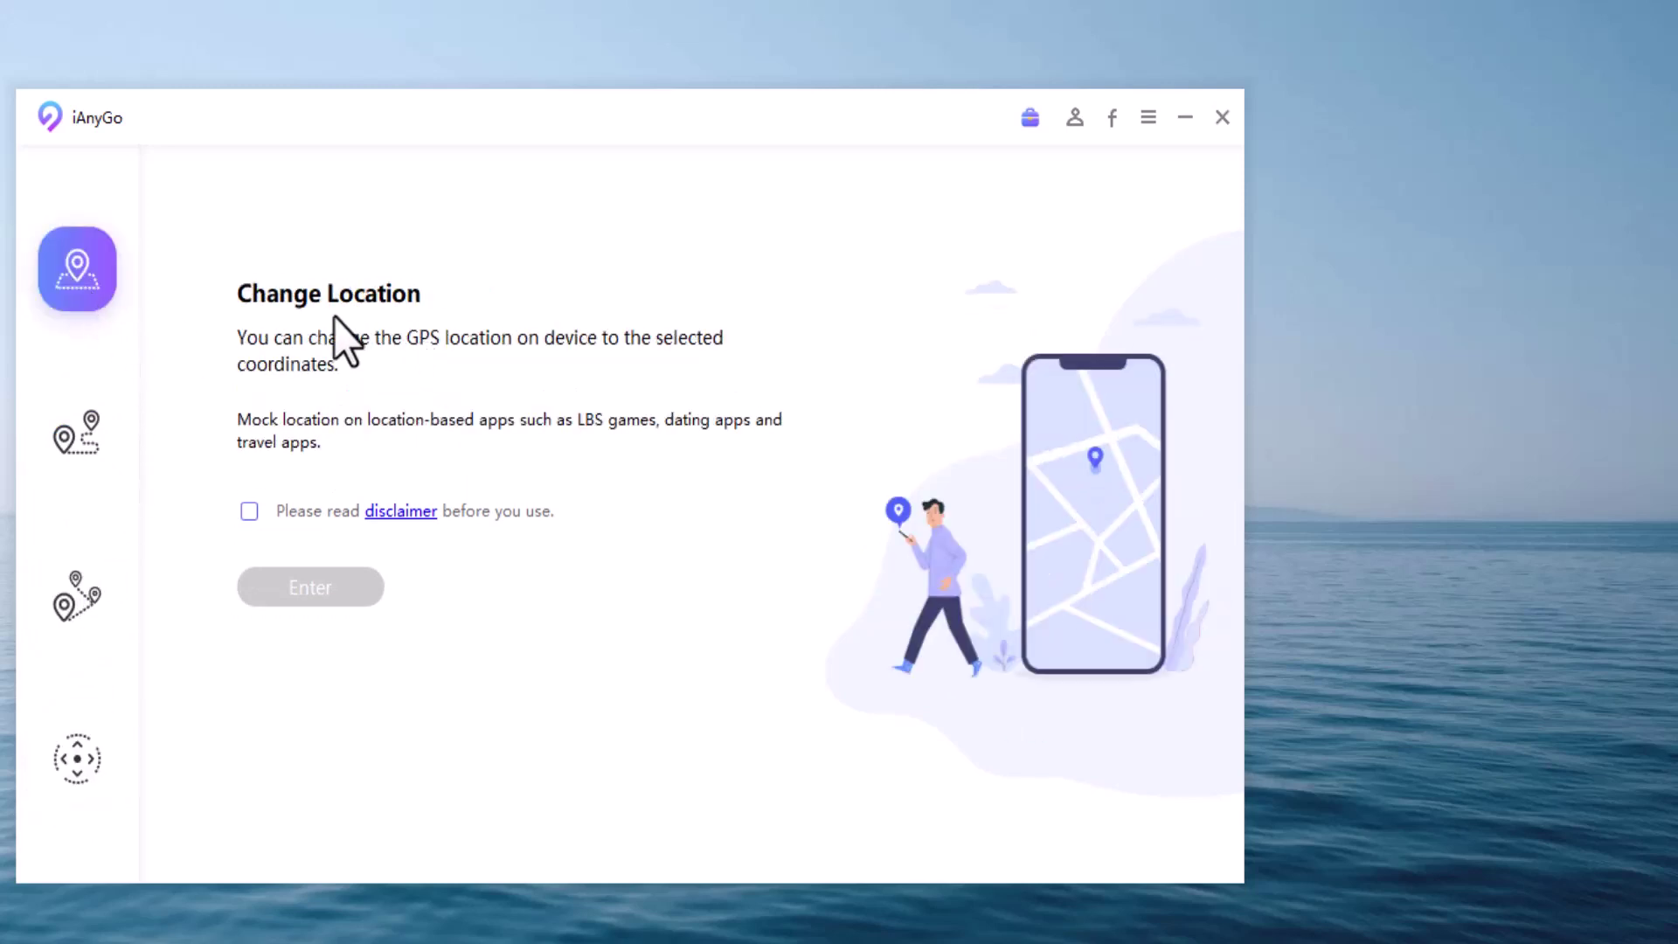
click(86, 759)
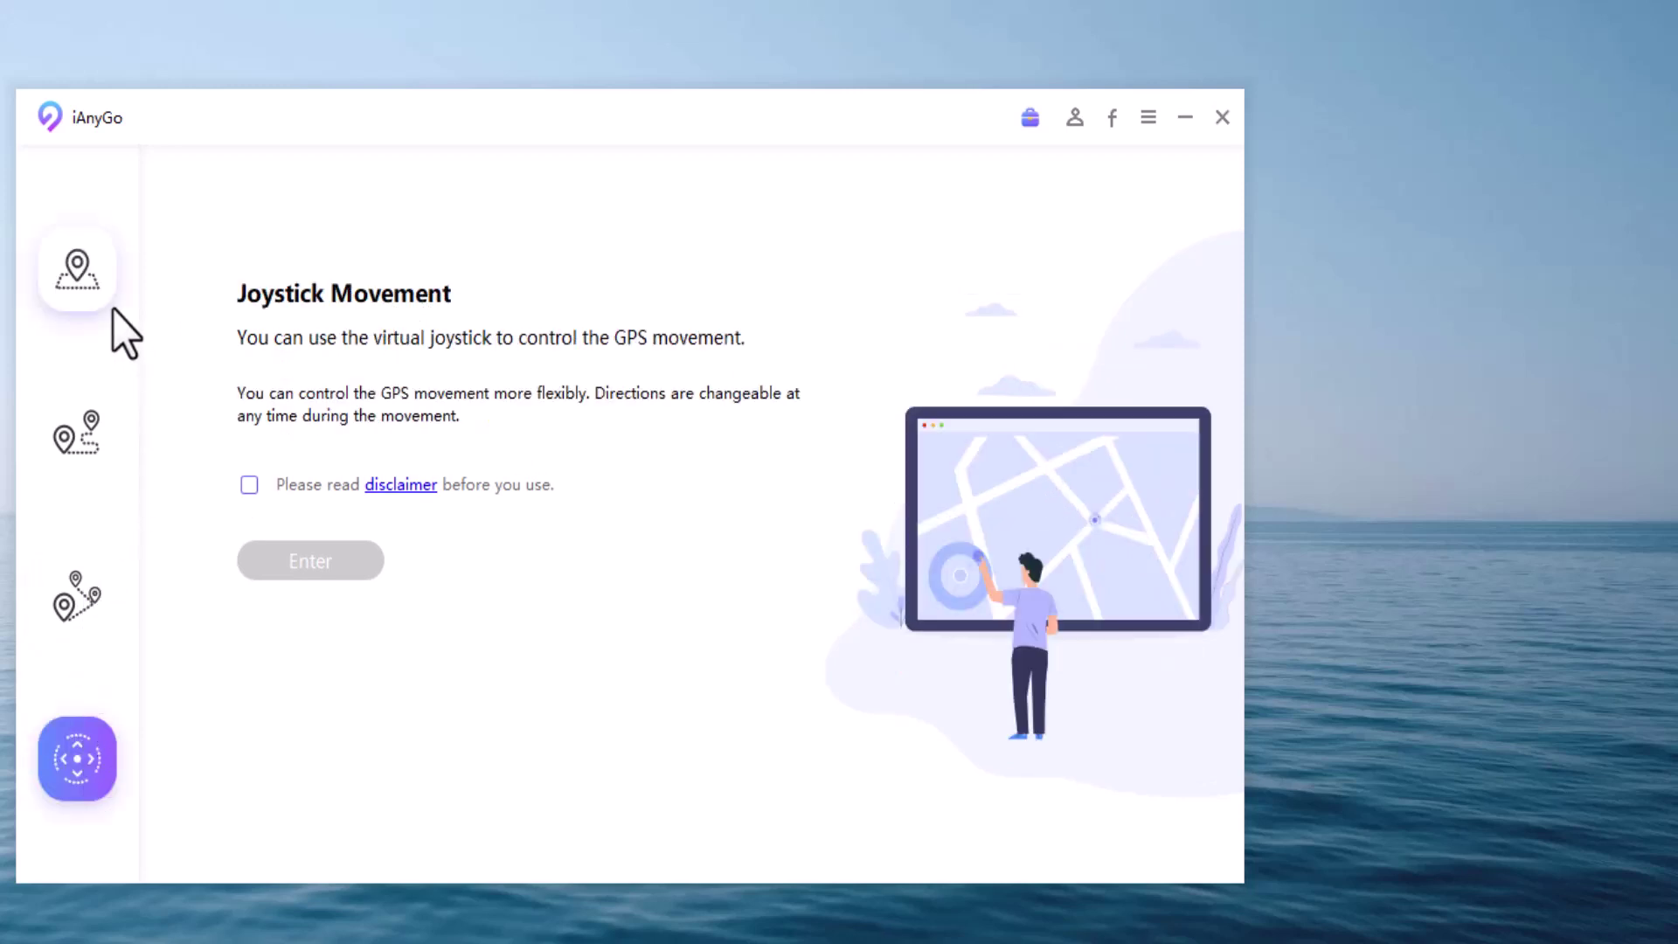
click(75, 273)
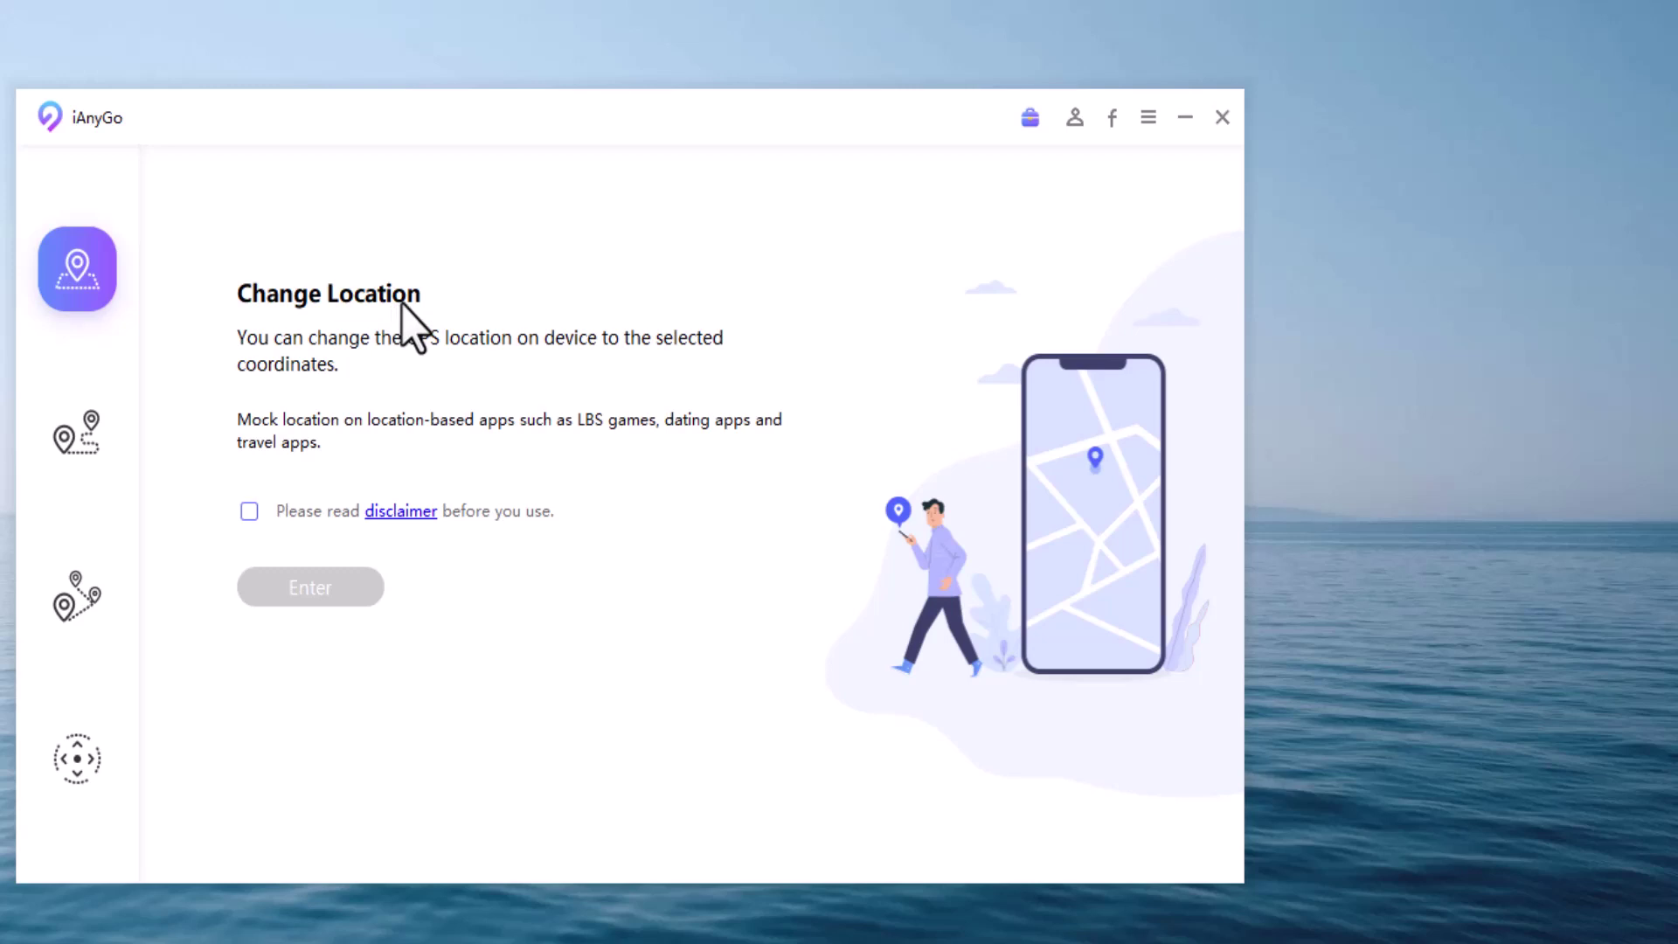
click(260, 512)
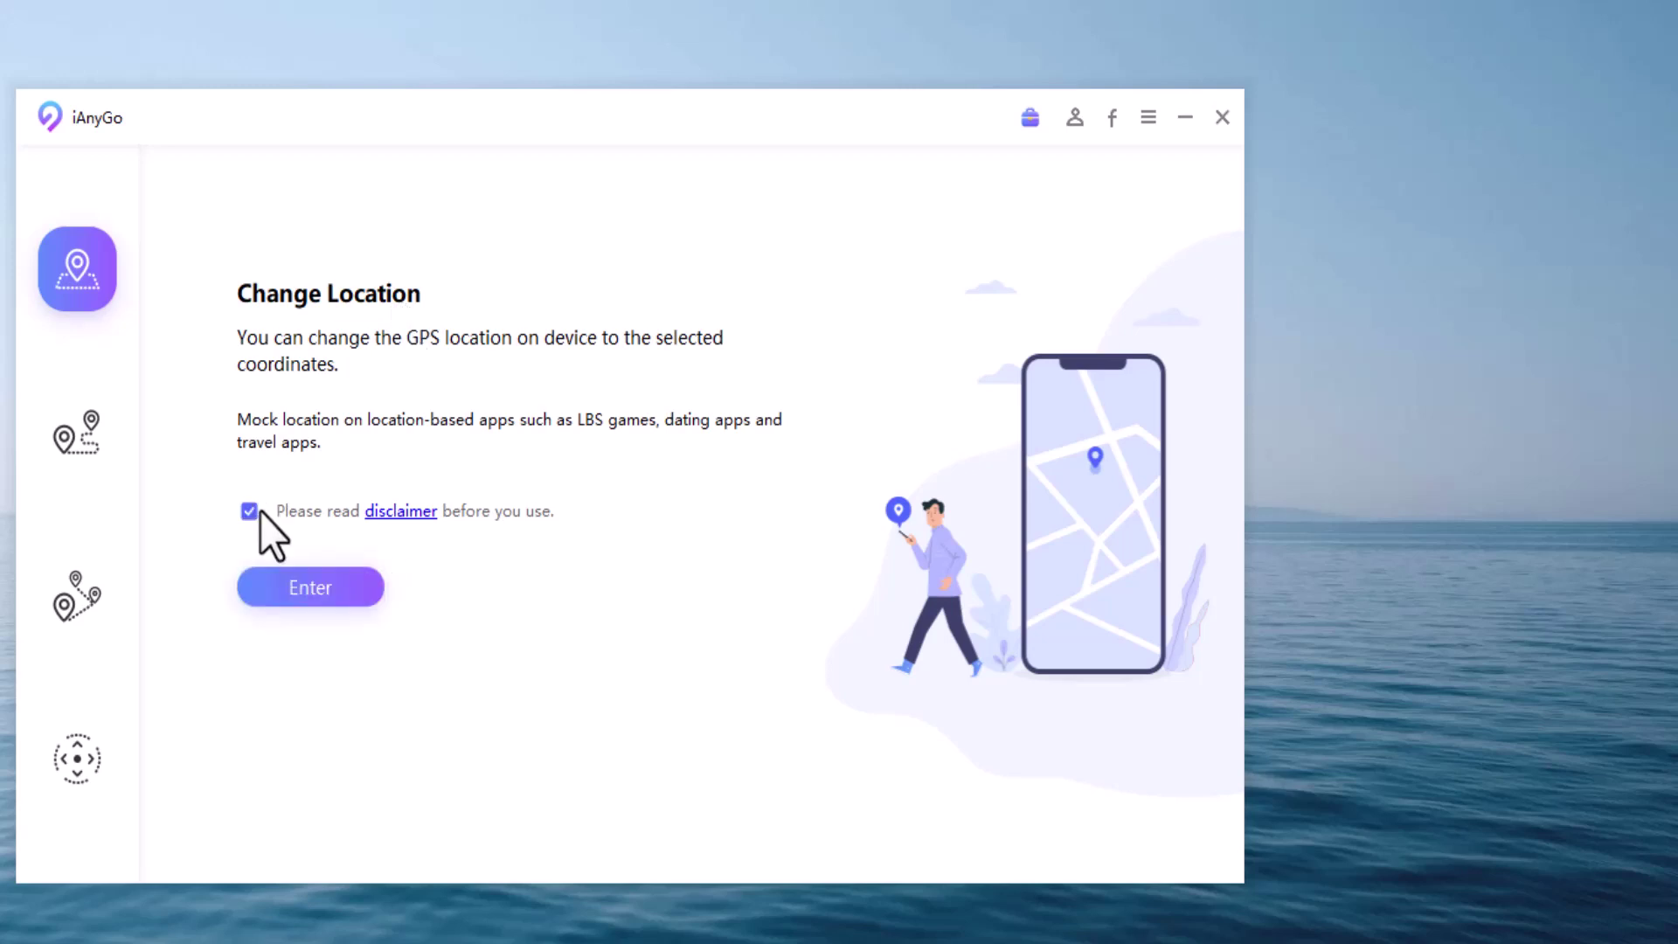
Enter Change Location and continue with the connected iPhone 15Pro.
click(303, 599)
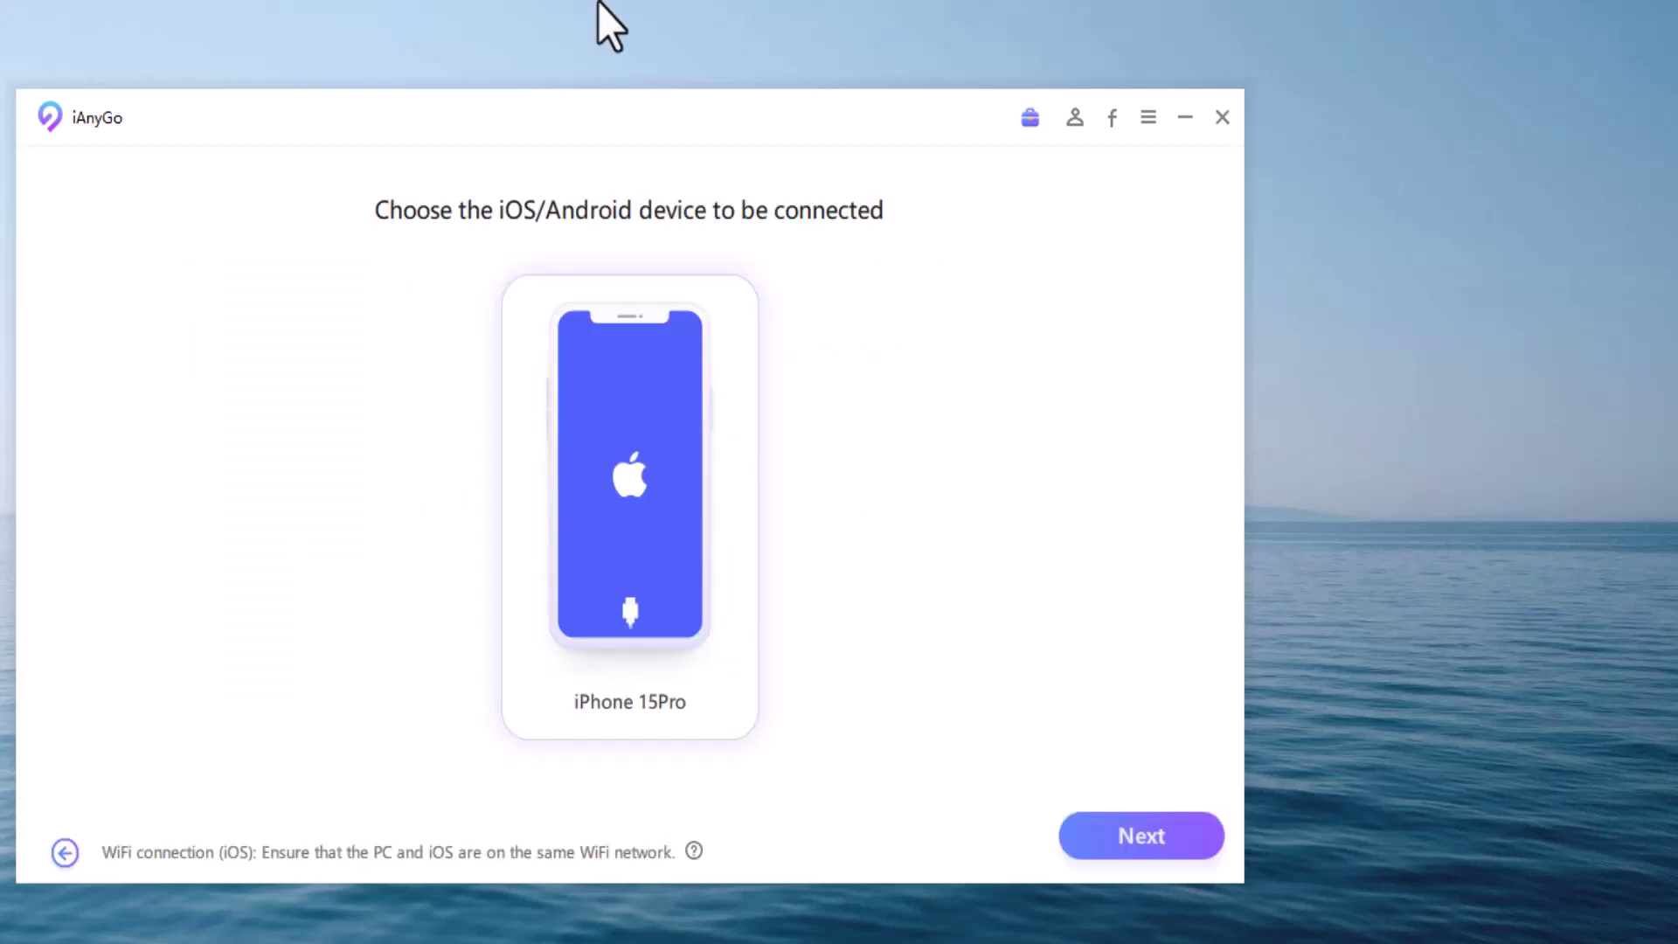
click(1141, 835)
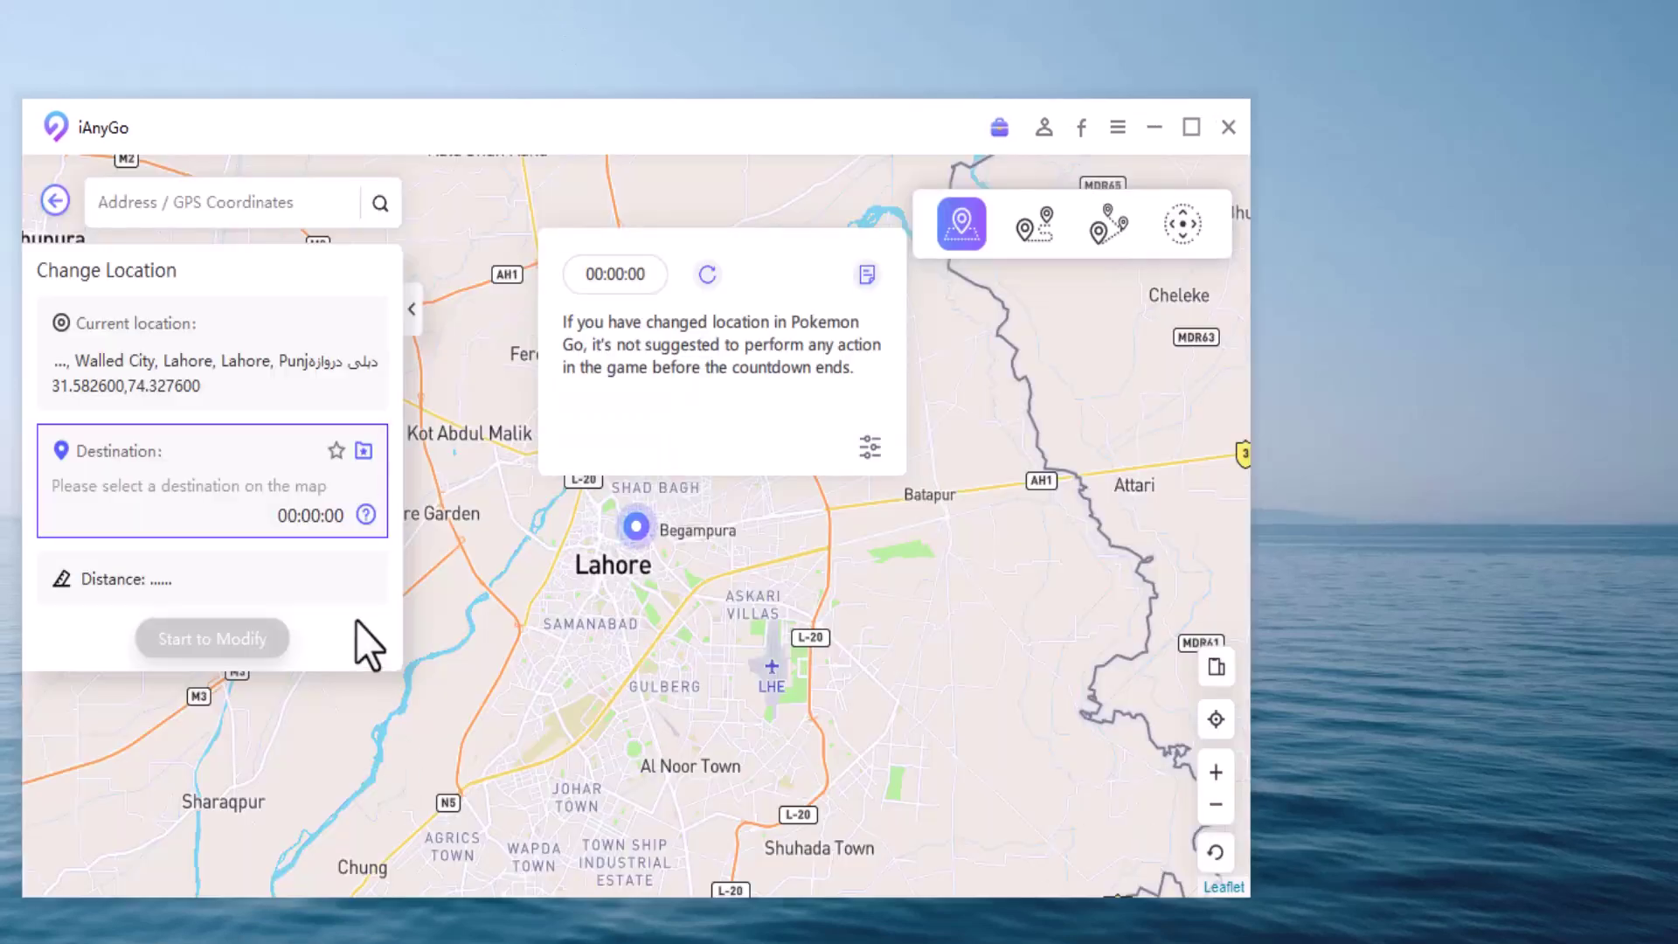
Search 'paris', choose Paris, Texas, United States as destination, and collapse the tips panel.
click(219, 201)
text(pa)
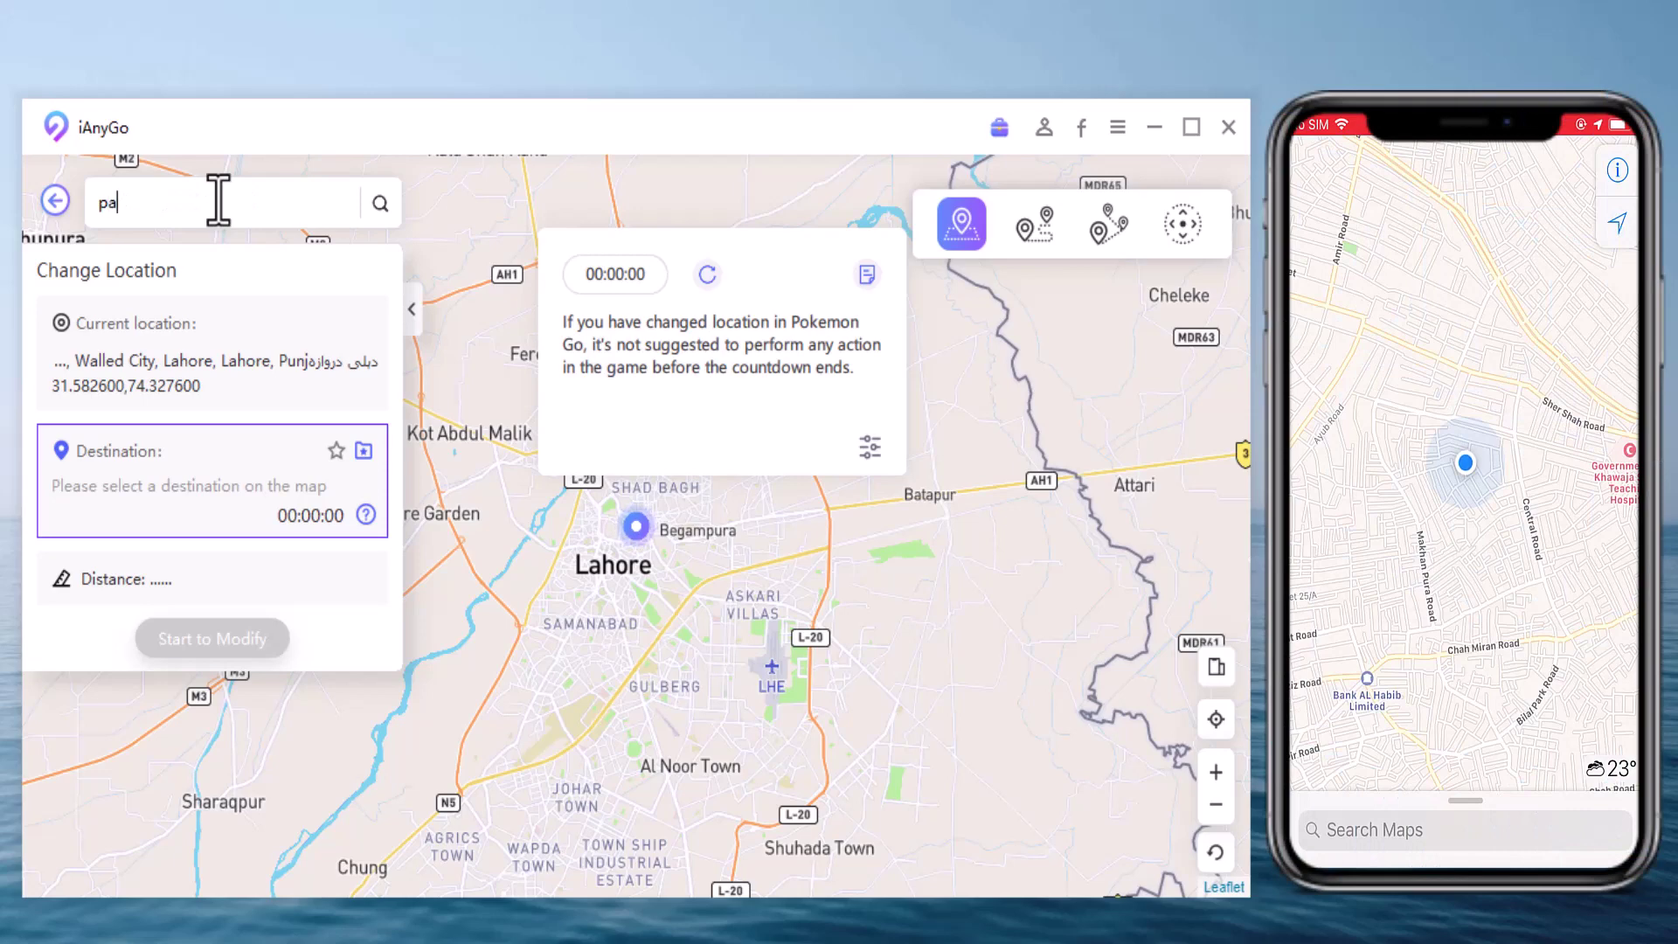
text(ris)
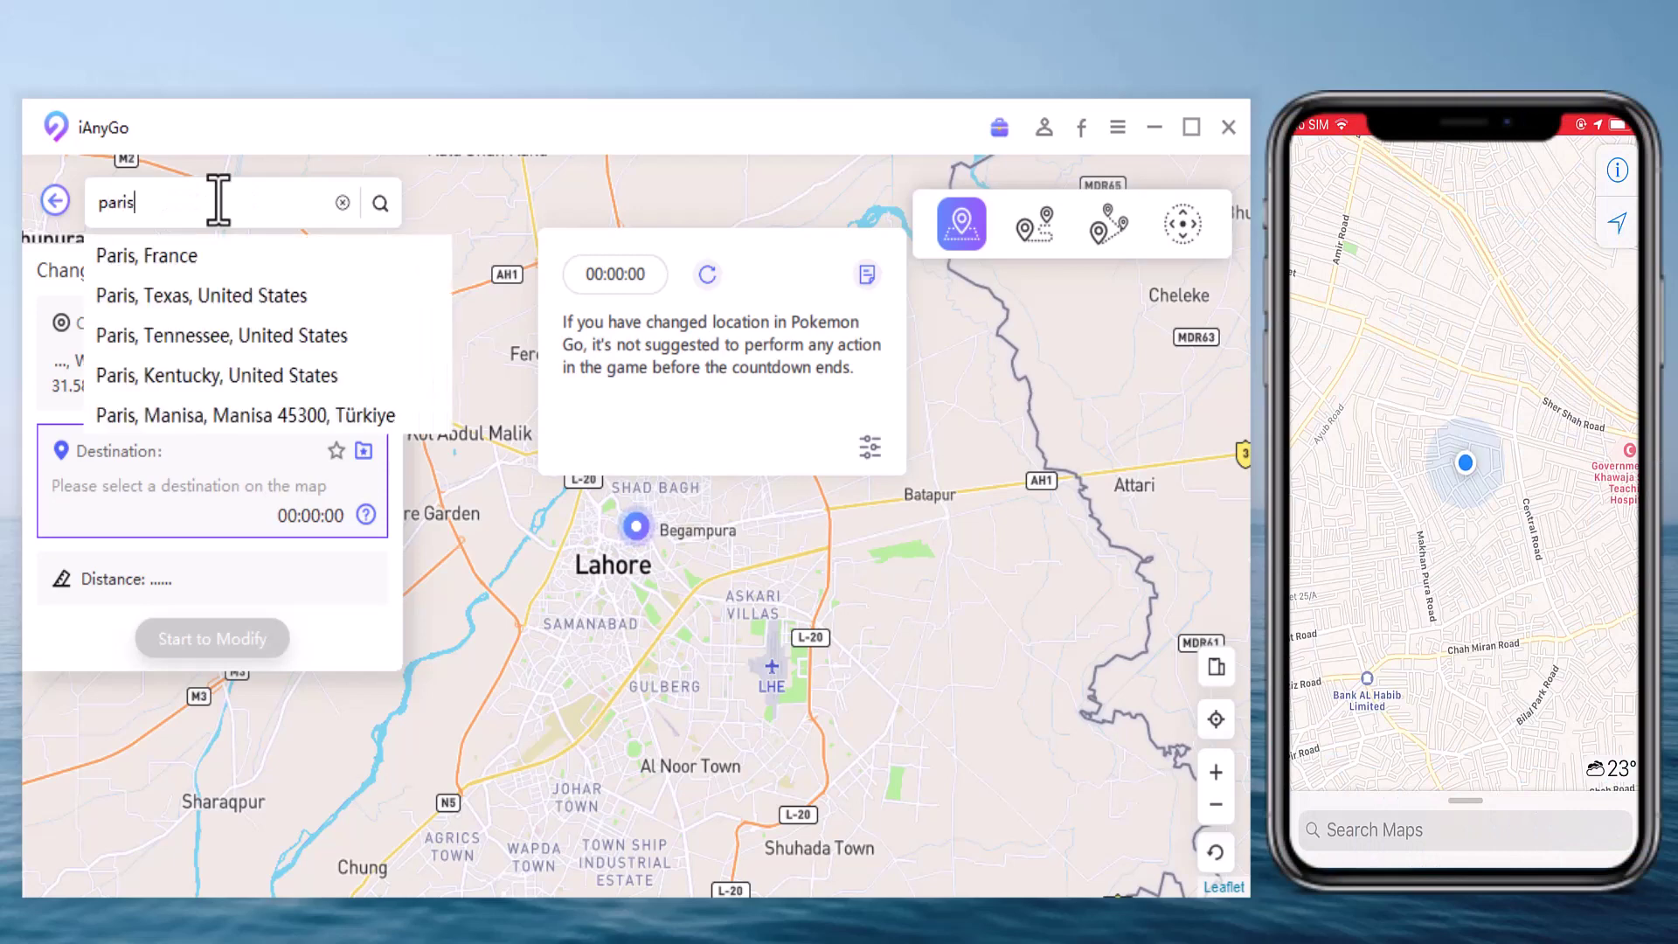
click(227, 311)
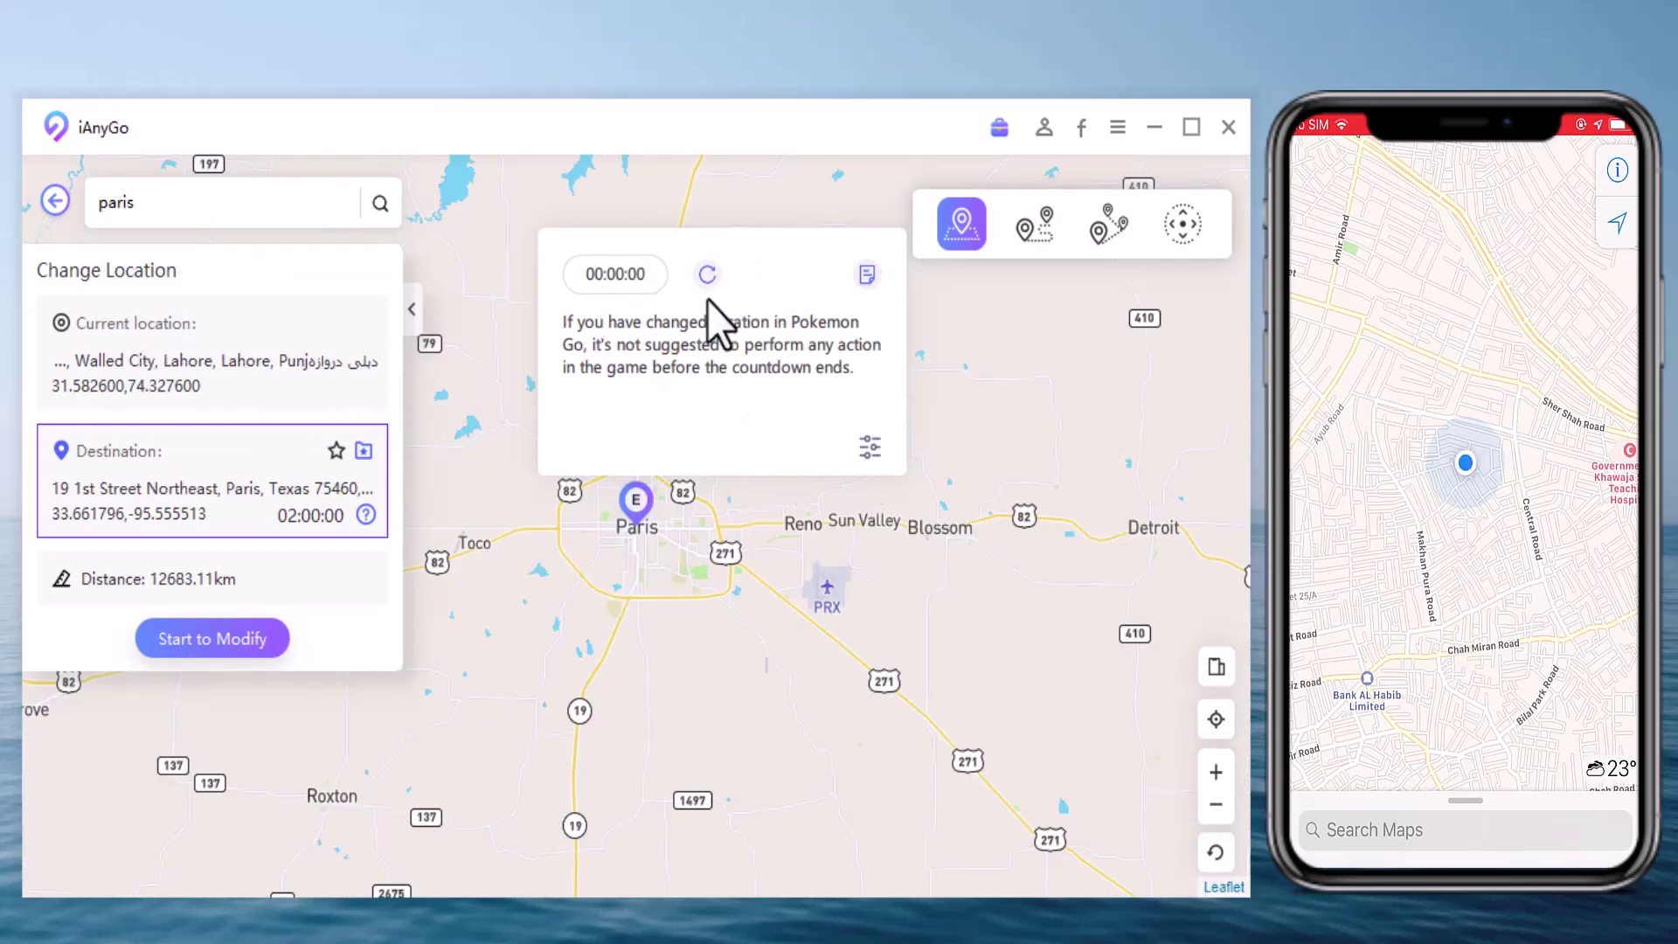
click(707, 276)
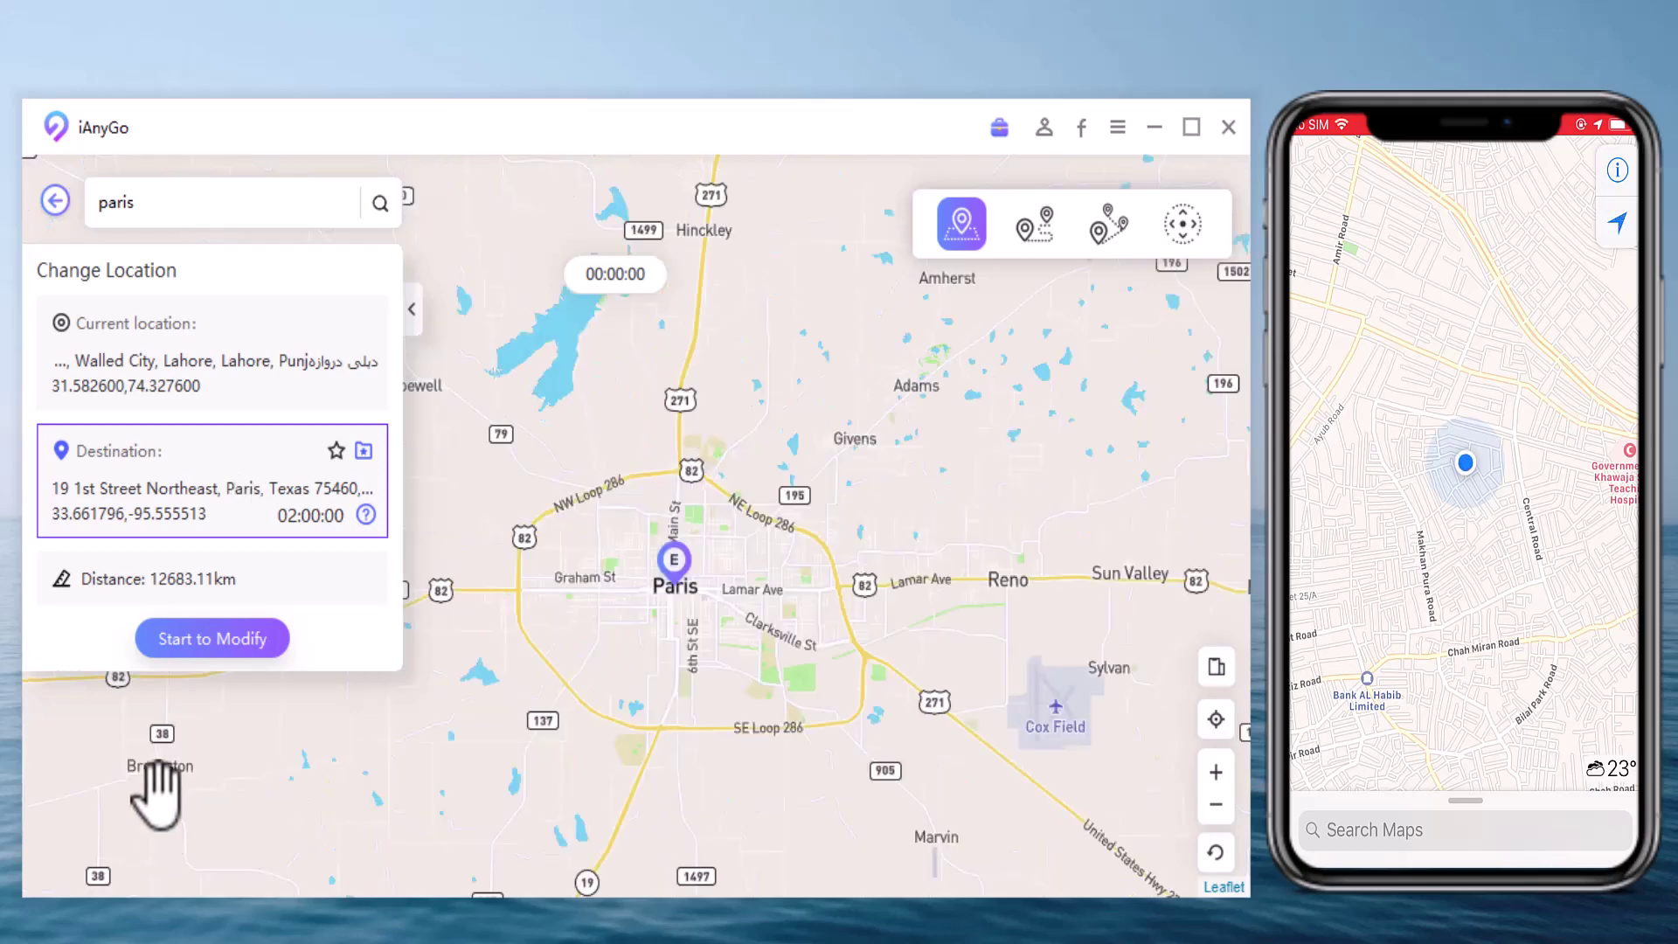
Teleport the iPhone to Paris, Texas, then switch to Single-Spot movement mode.
click(243, 647)
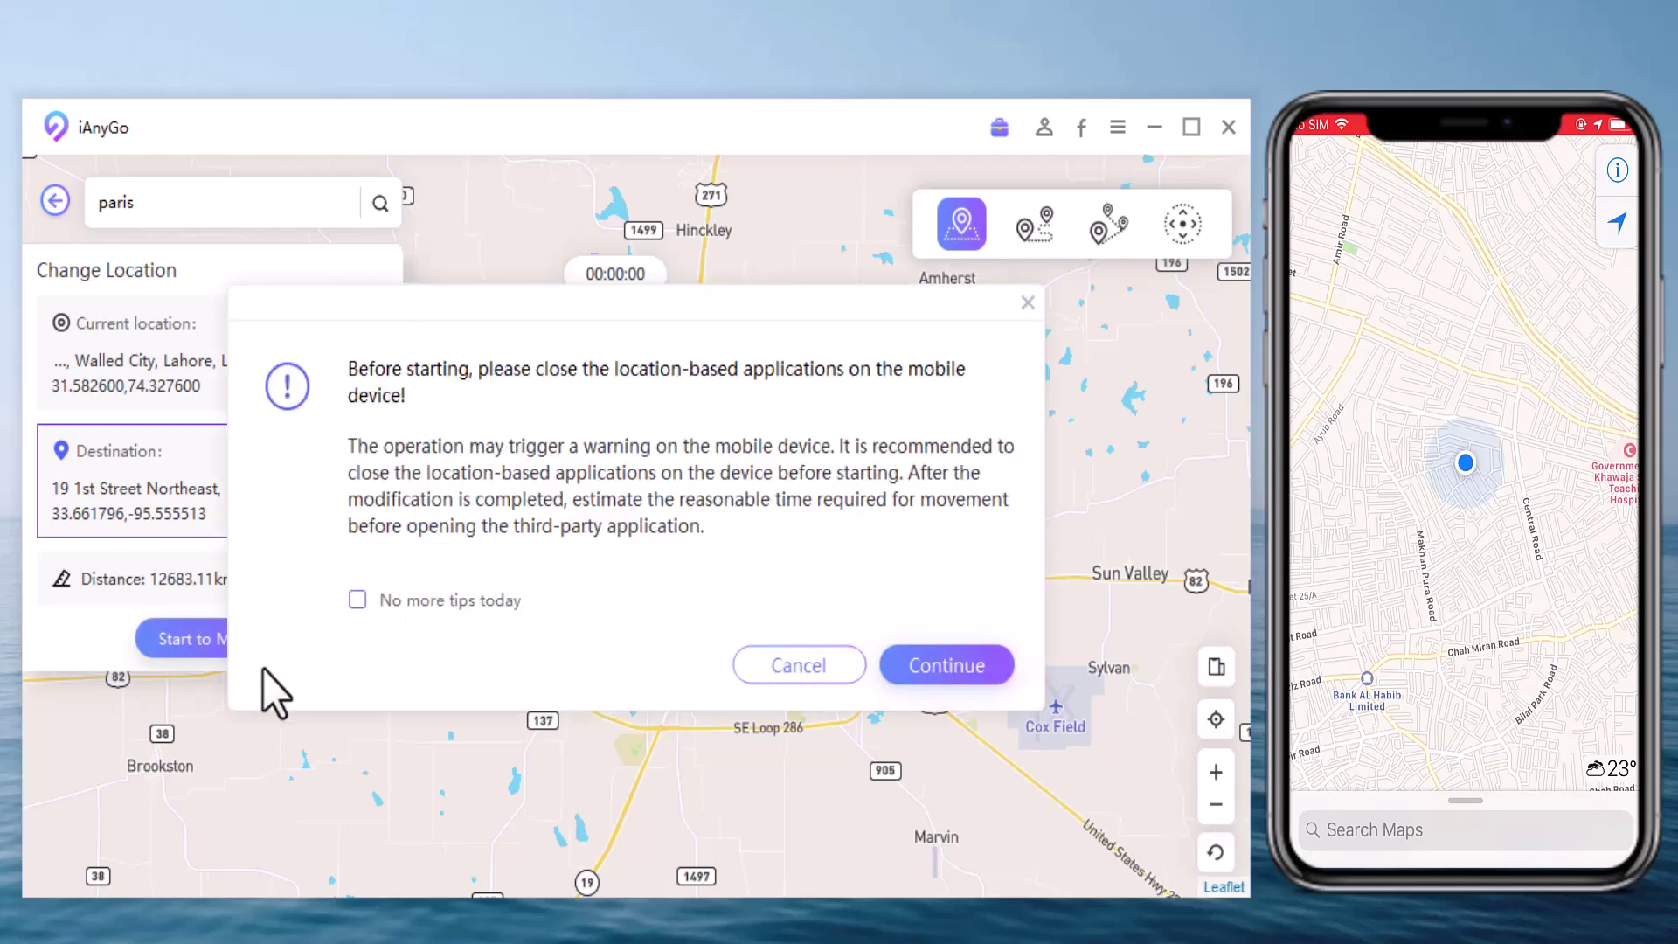
click(924, 662)
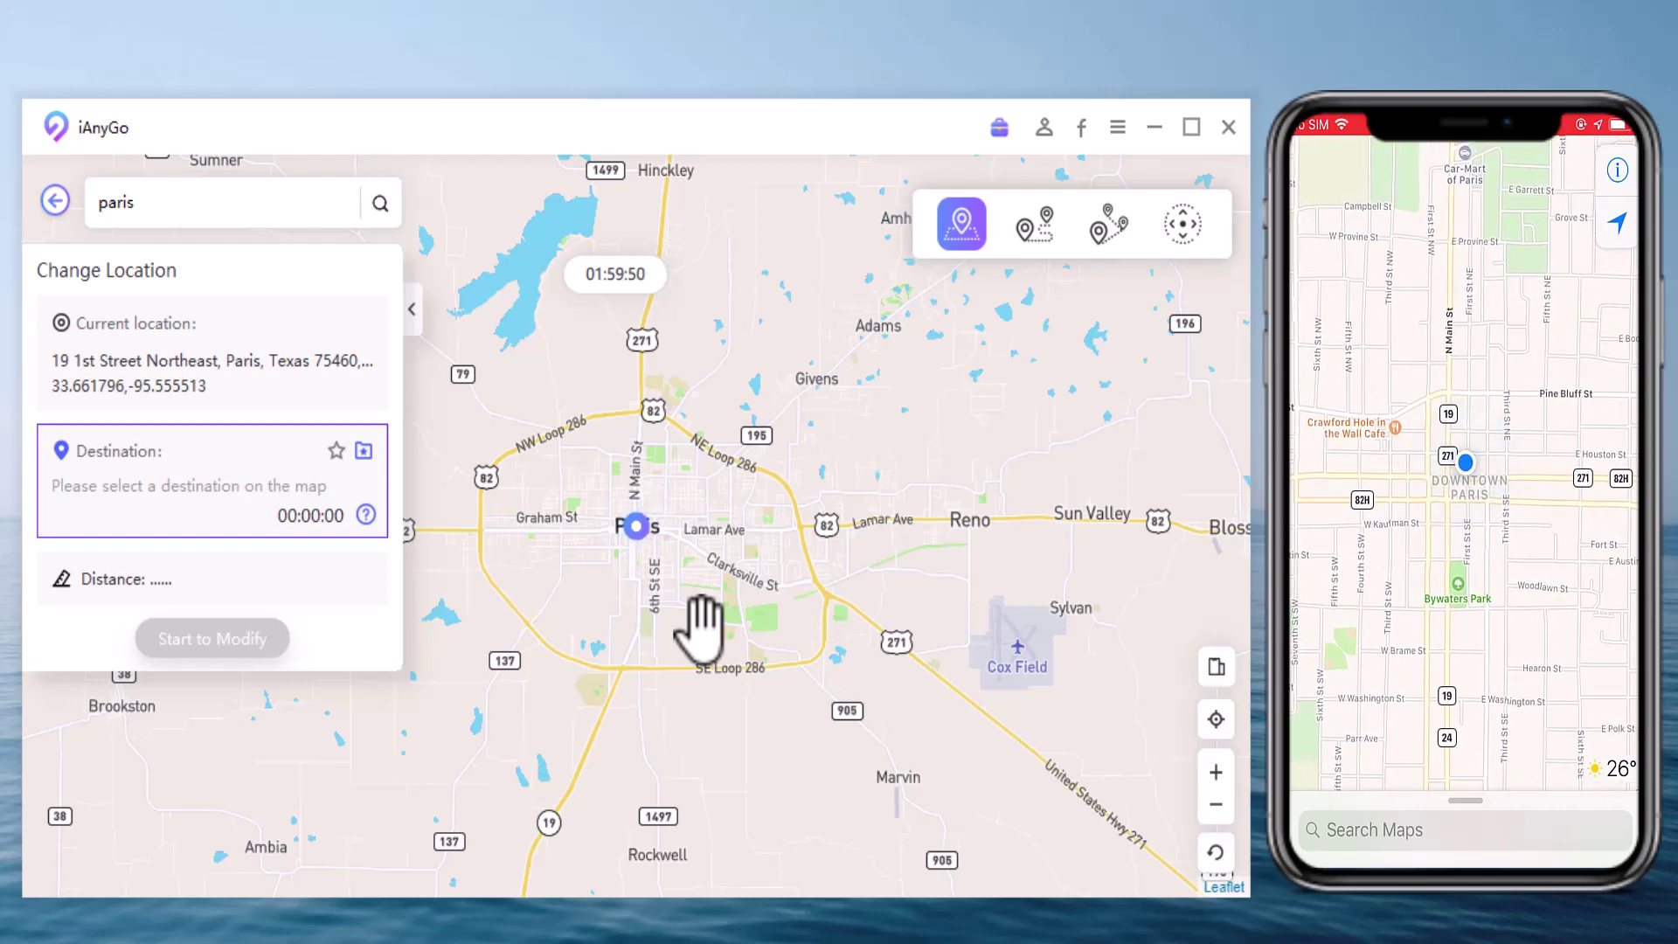
click(1035, 227)
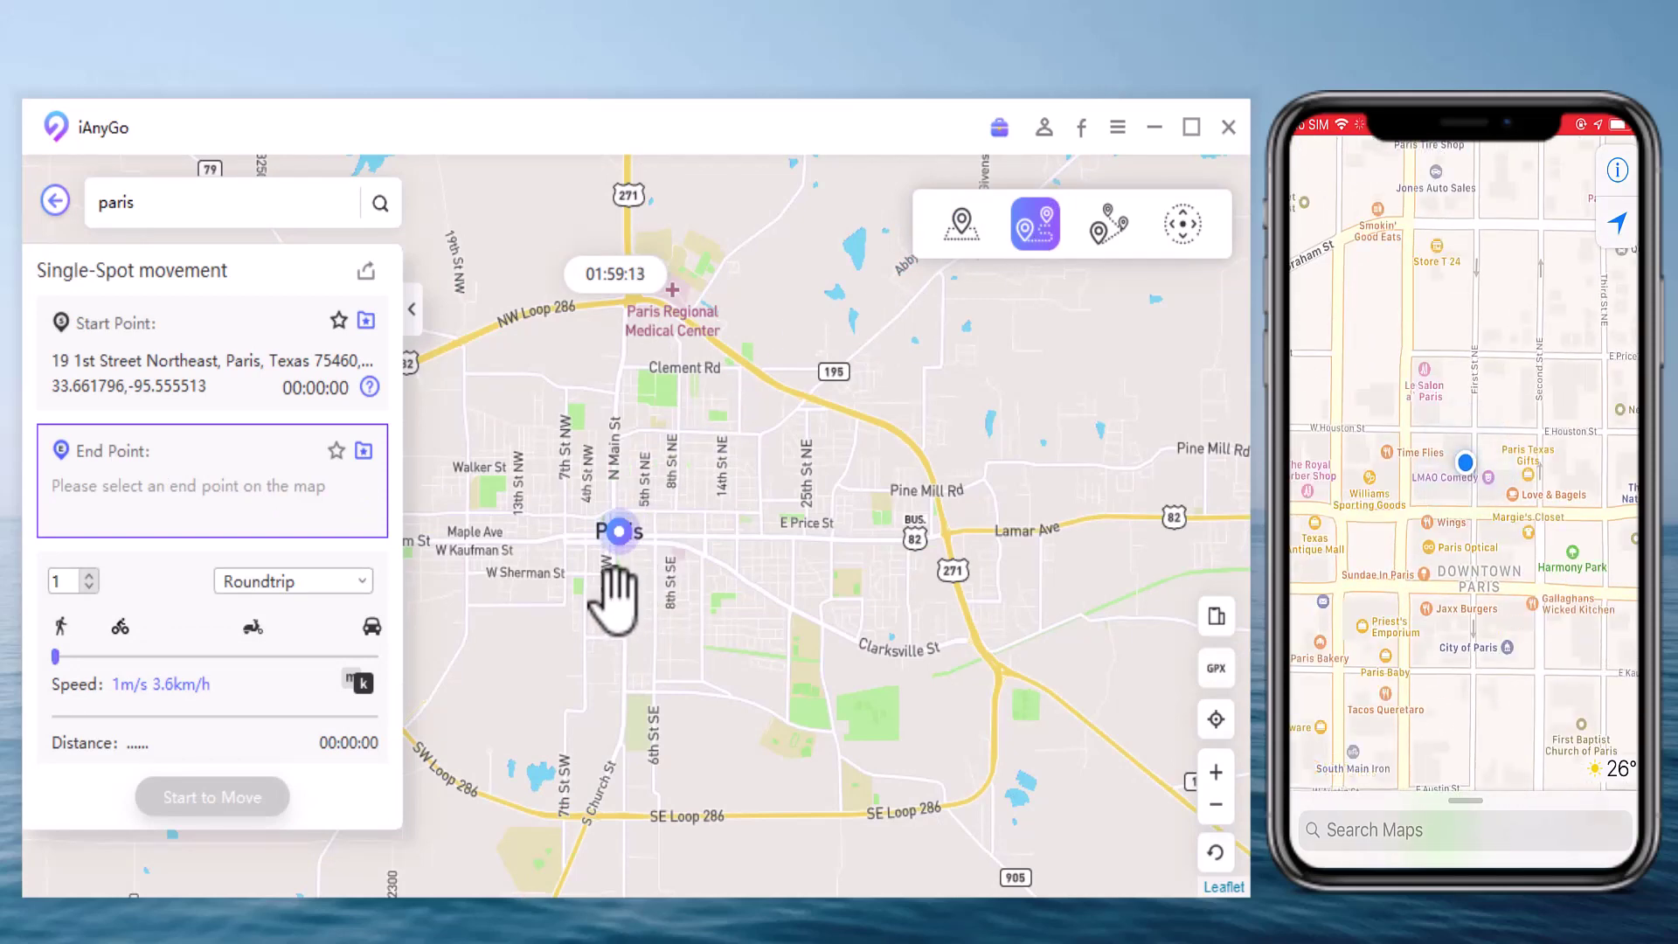
Set a Lamar Avenue end point, raise speed to 29 m/s, and start the move.
click(908, 530)
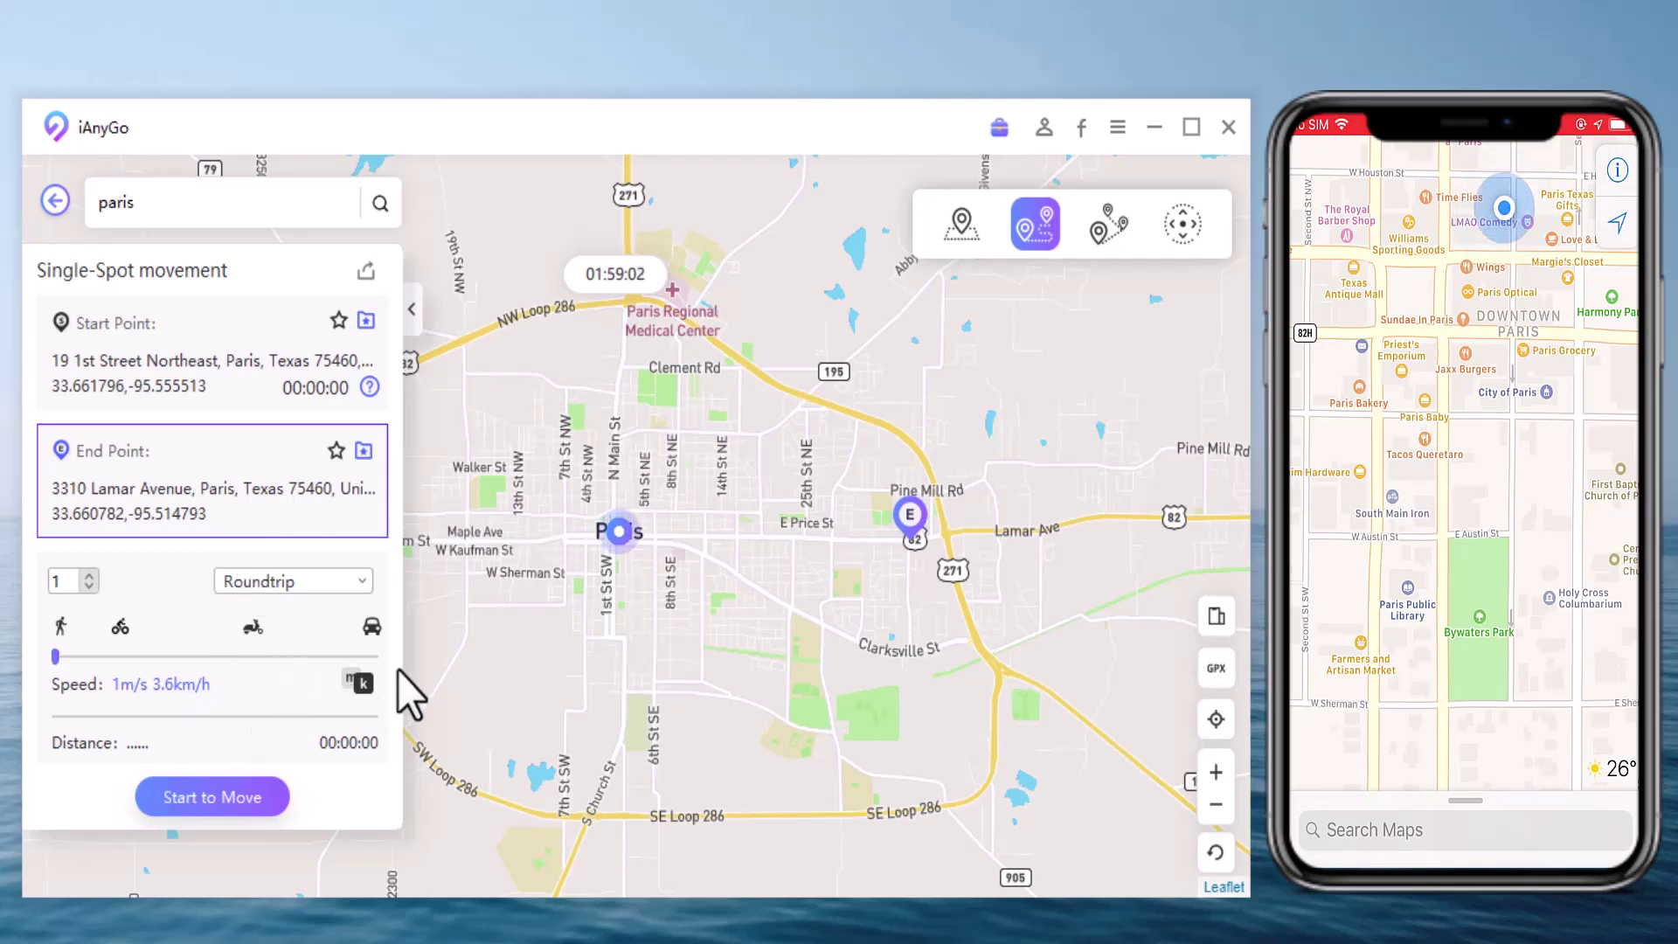
click(363, 655)
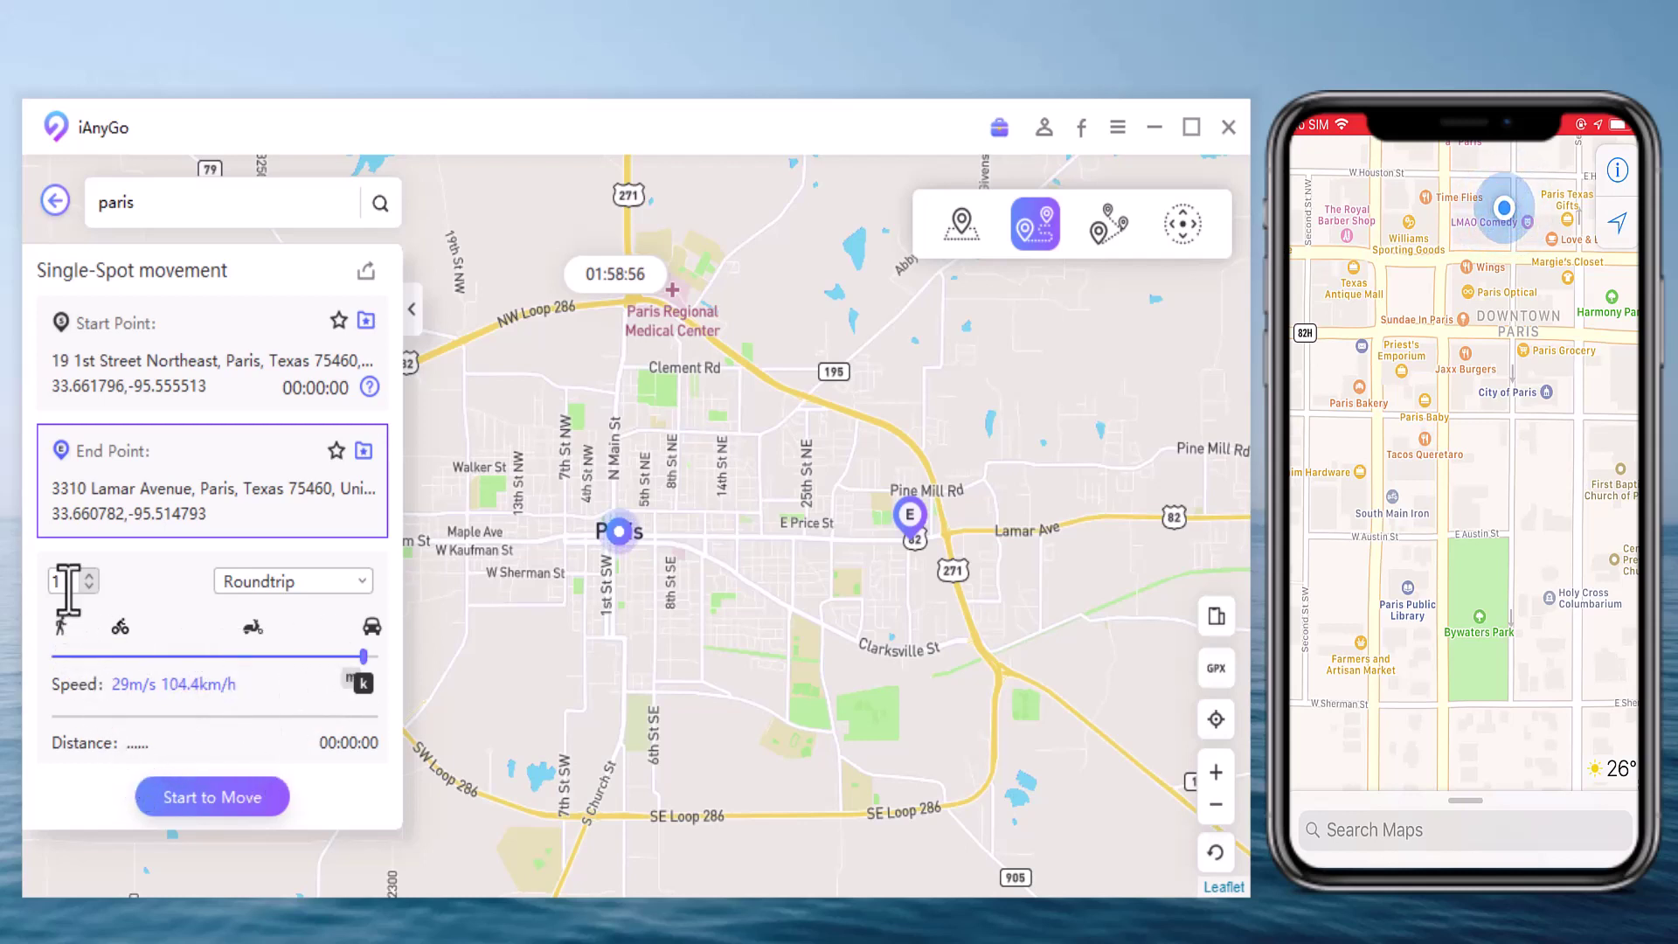
click(183, 796)
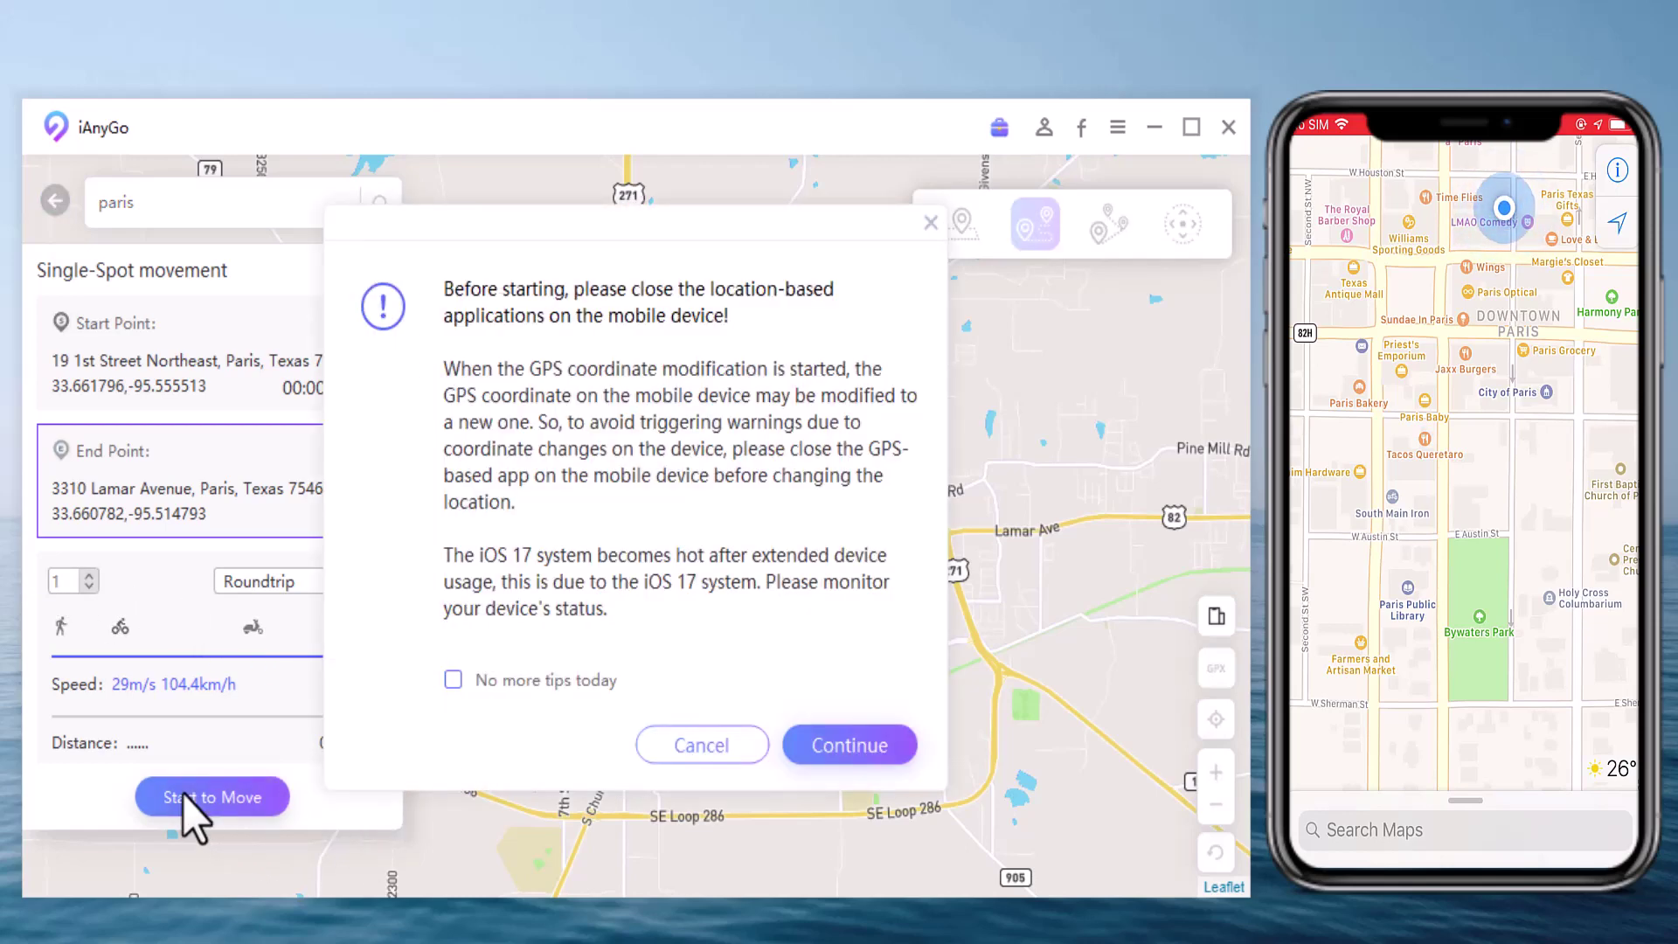
Confirm the warning to drive to 3310 Lamar Avenue, then switch to Multi-Spot mode.
click(817, 734)
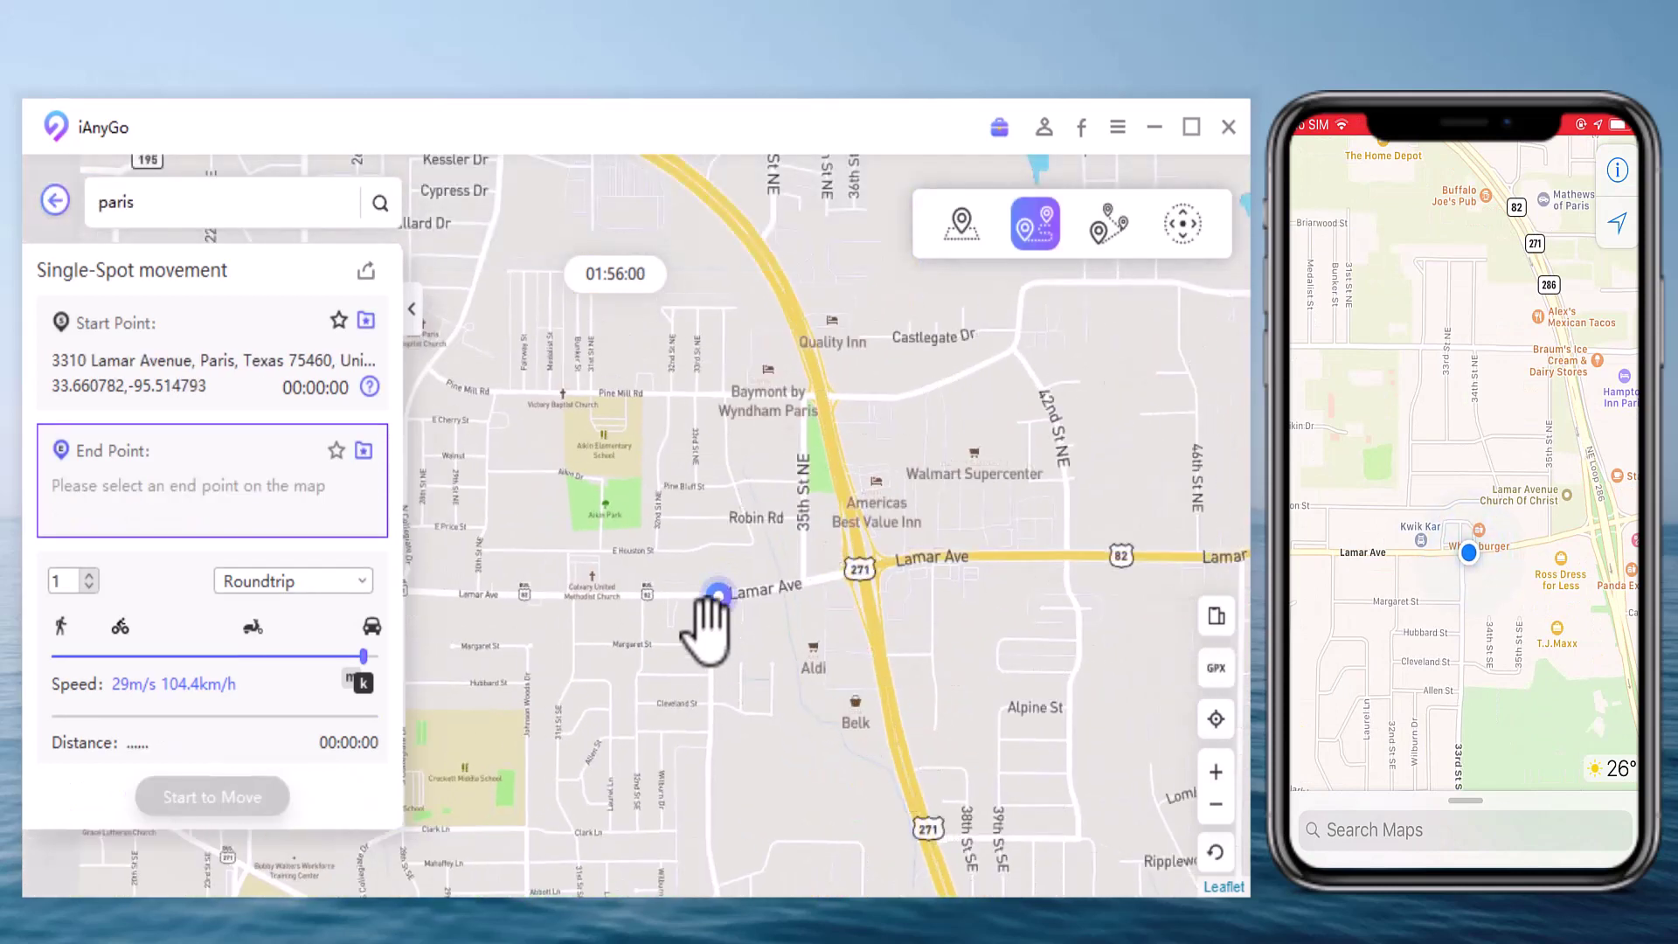
click(1117, 247)
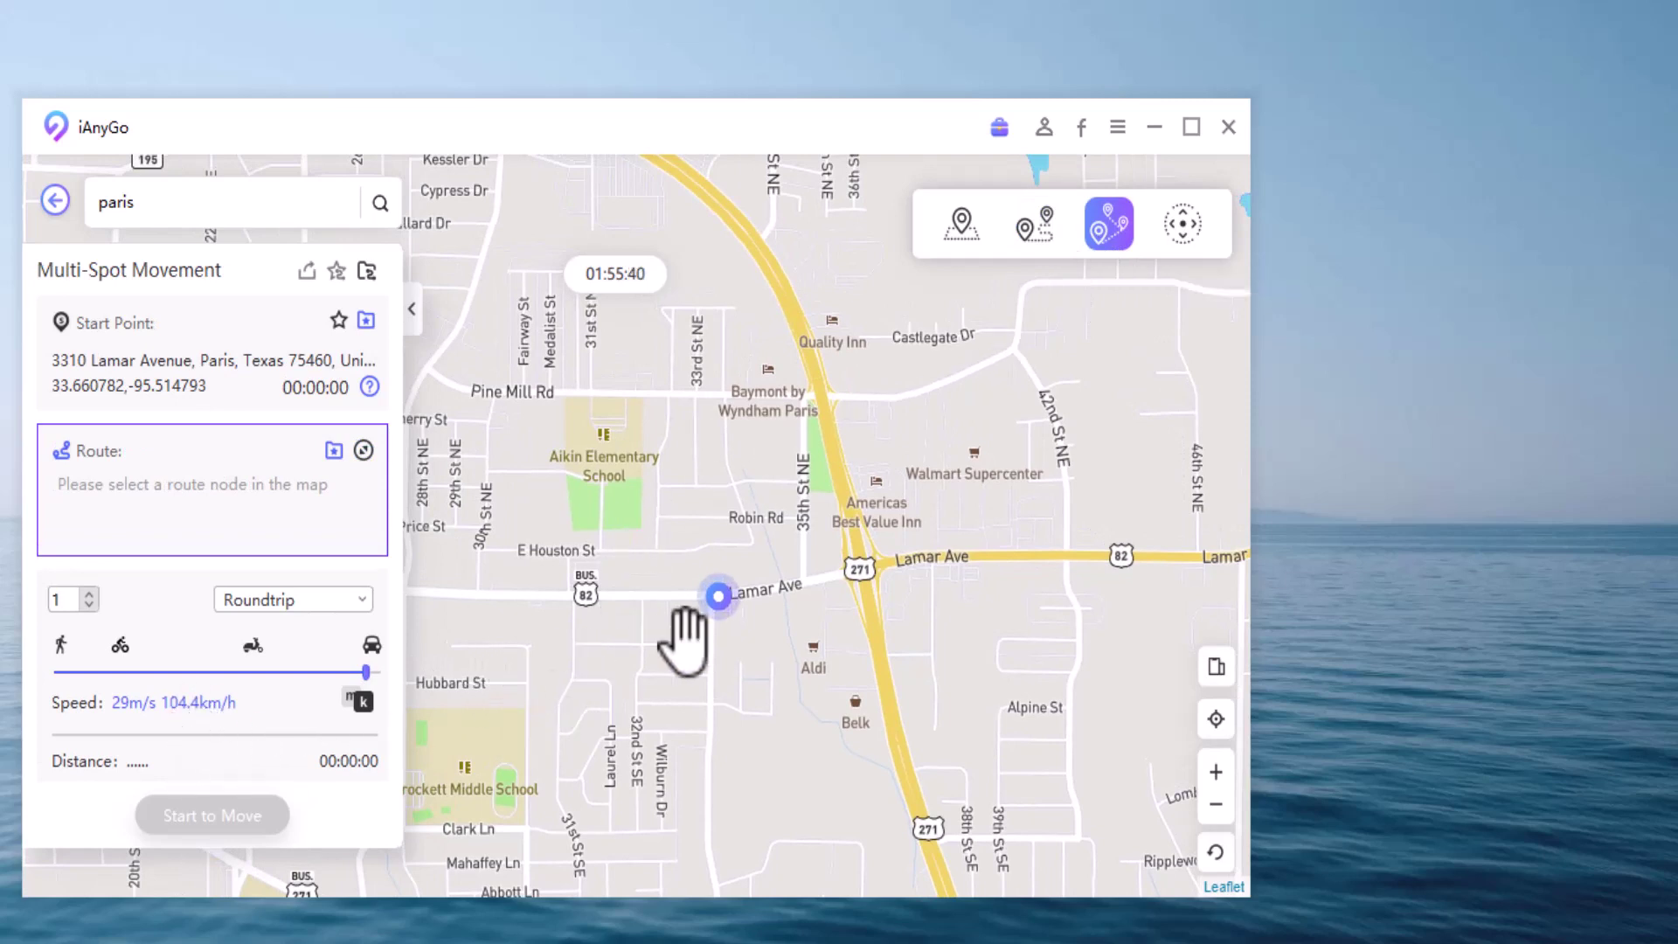
Add route stops along Lamar Ave, at the 271 junction, south on 271, and near Belk.
click(804, 582)
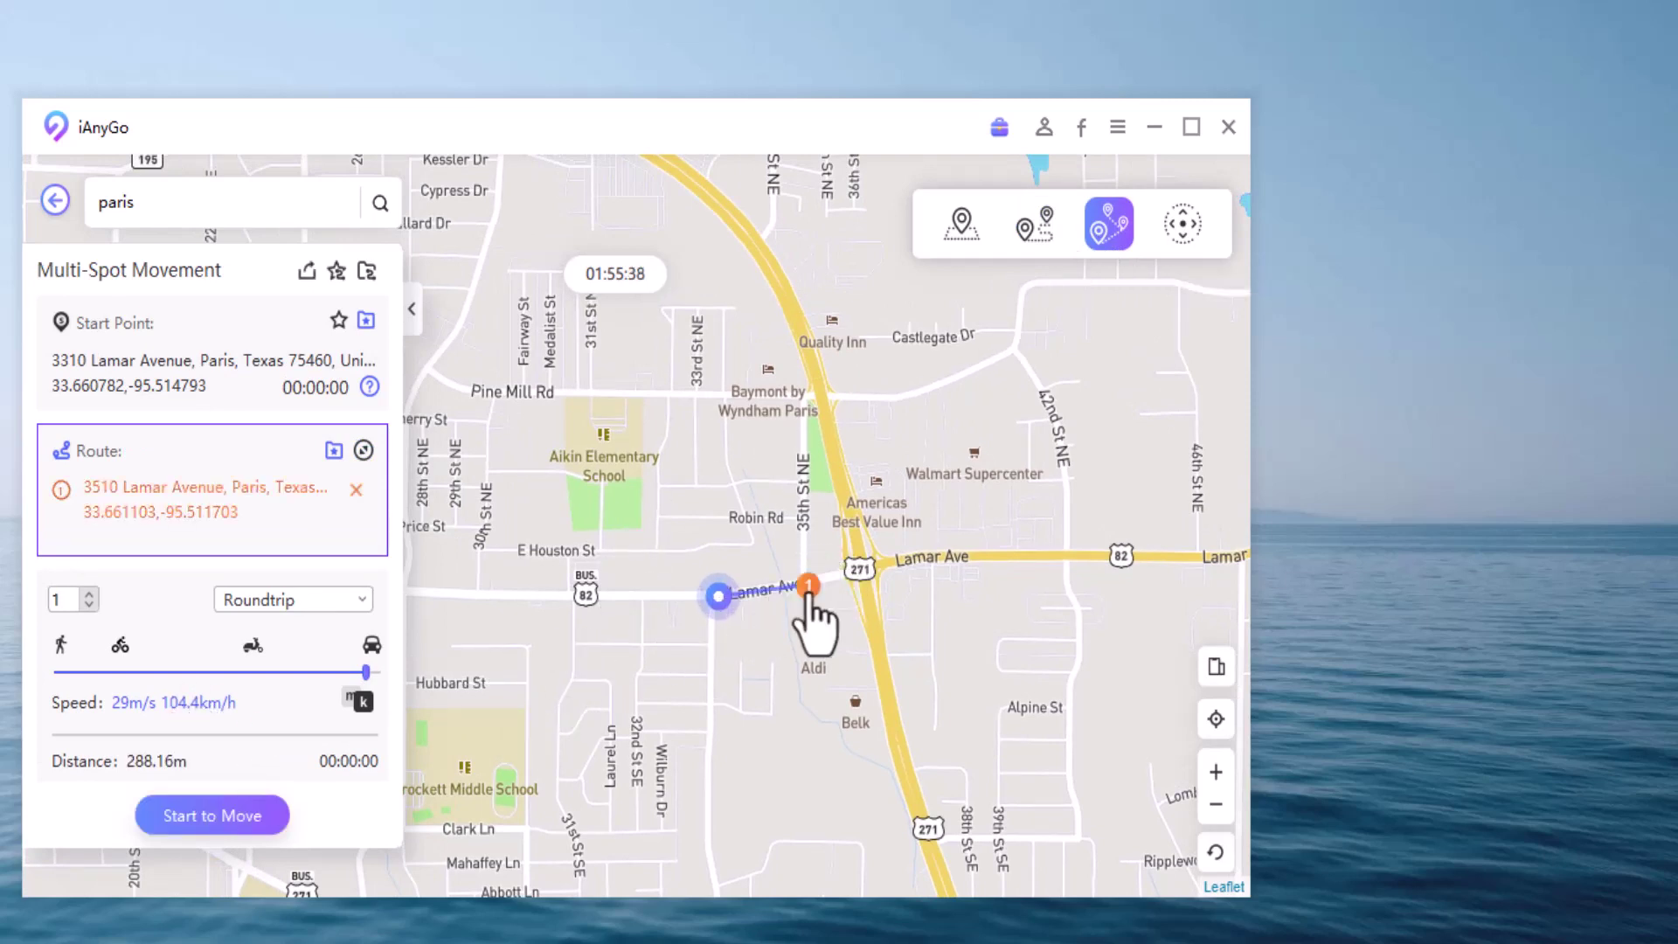
click(898, 564)
click(875, 673)
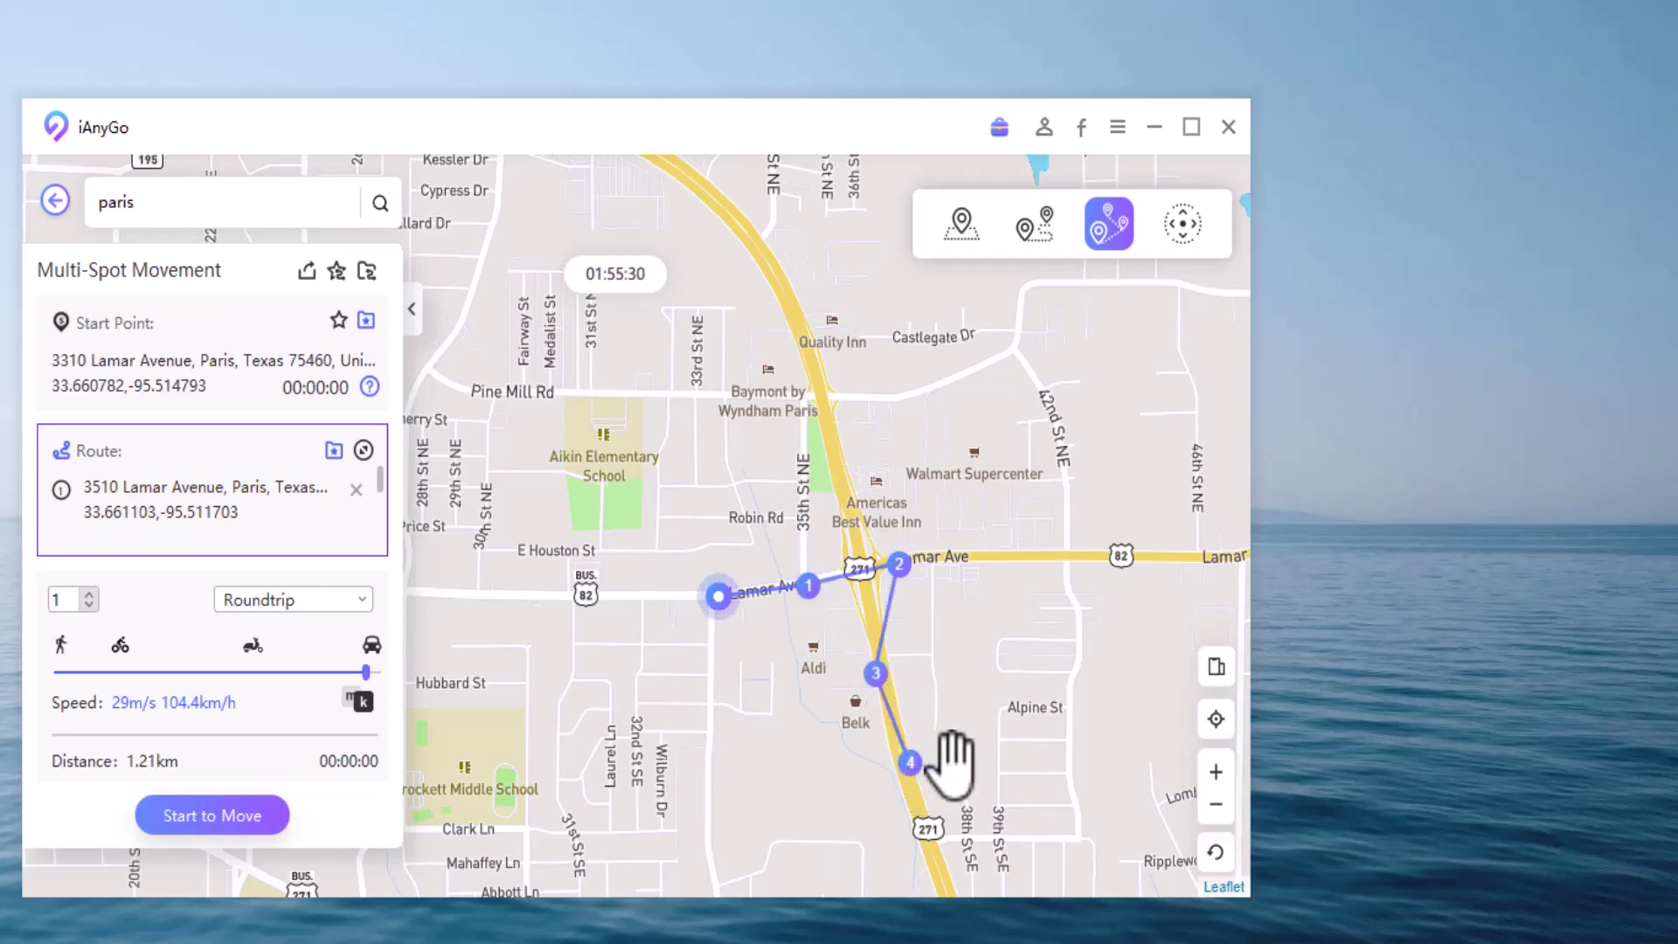
click(781, 690)
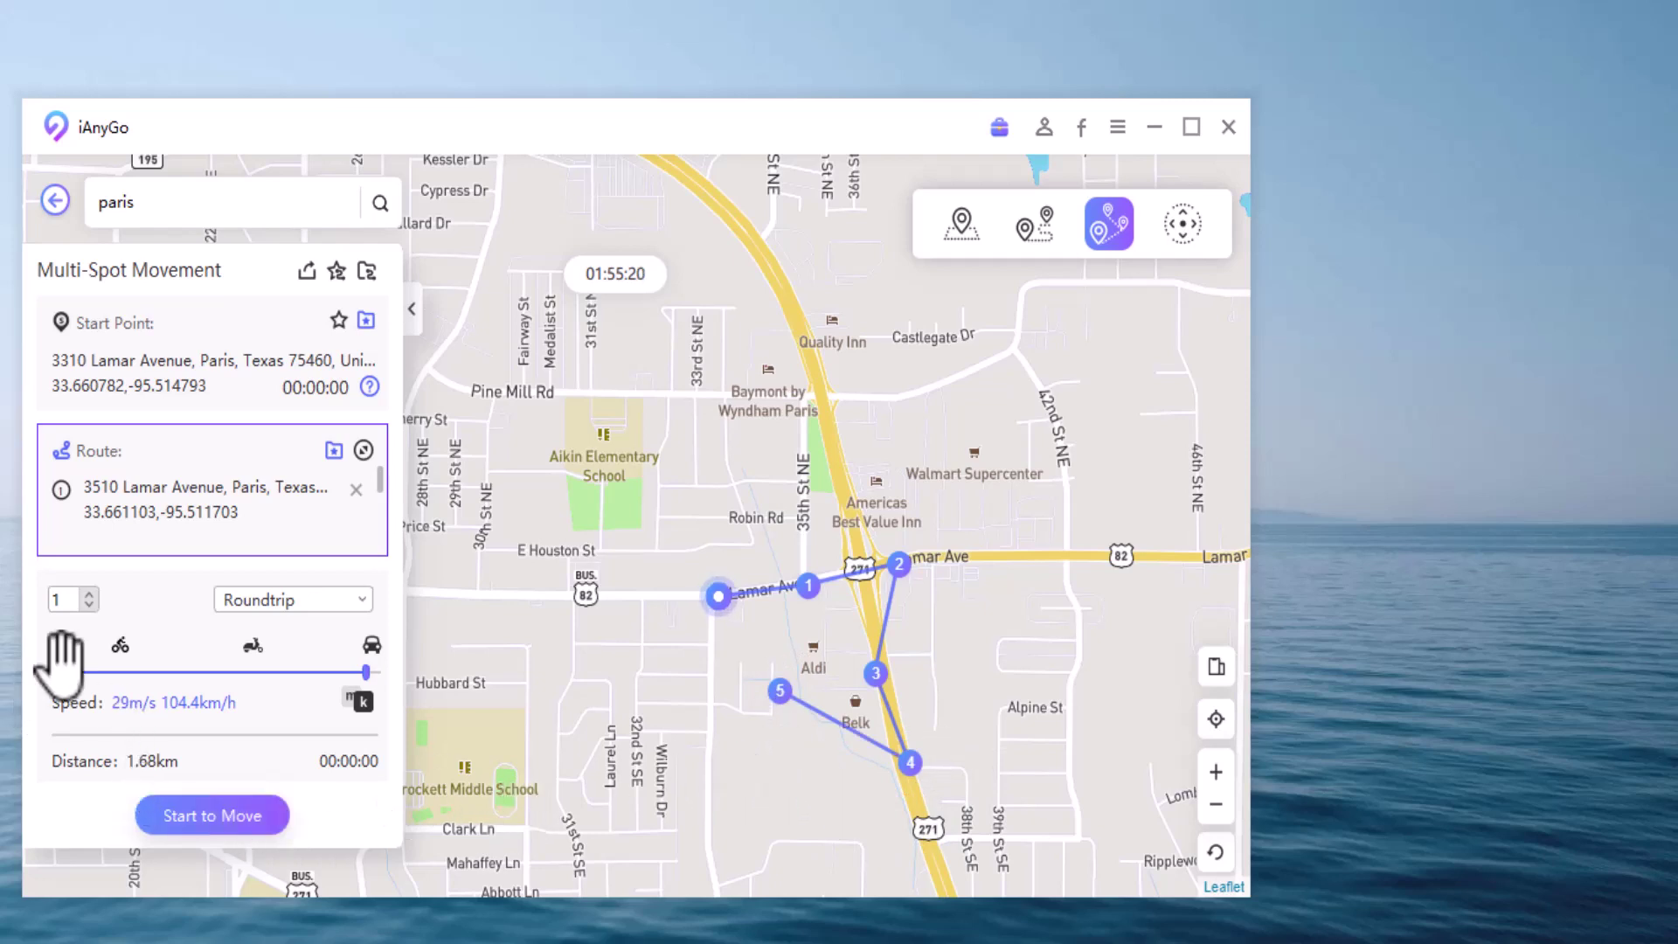
Start moving along the five-stop route and confirm the warning to play it.
click(240, 823)
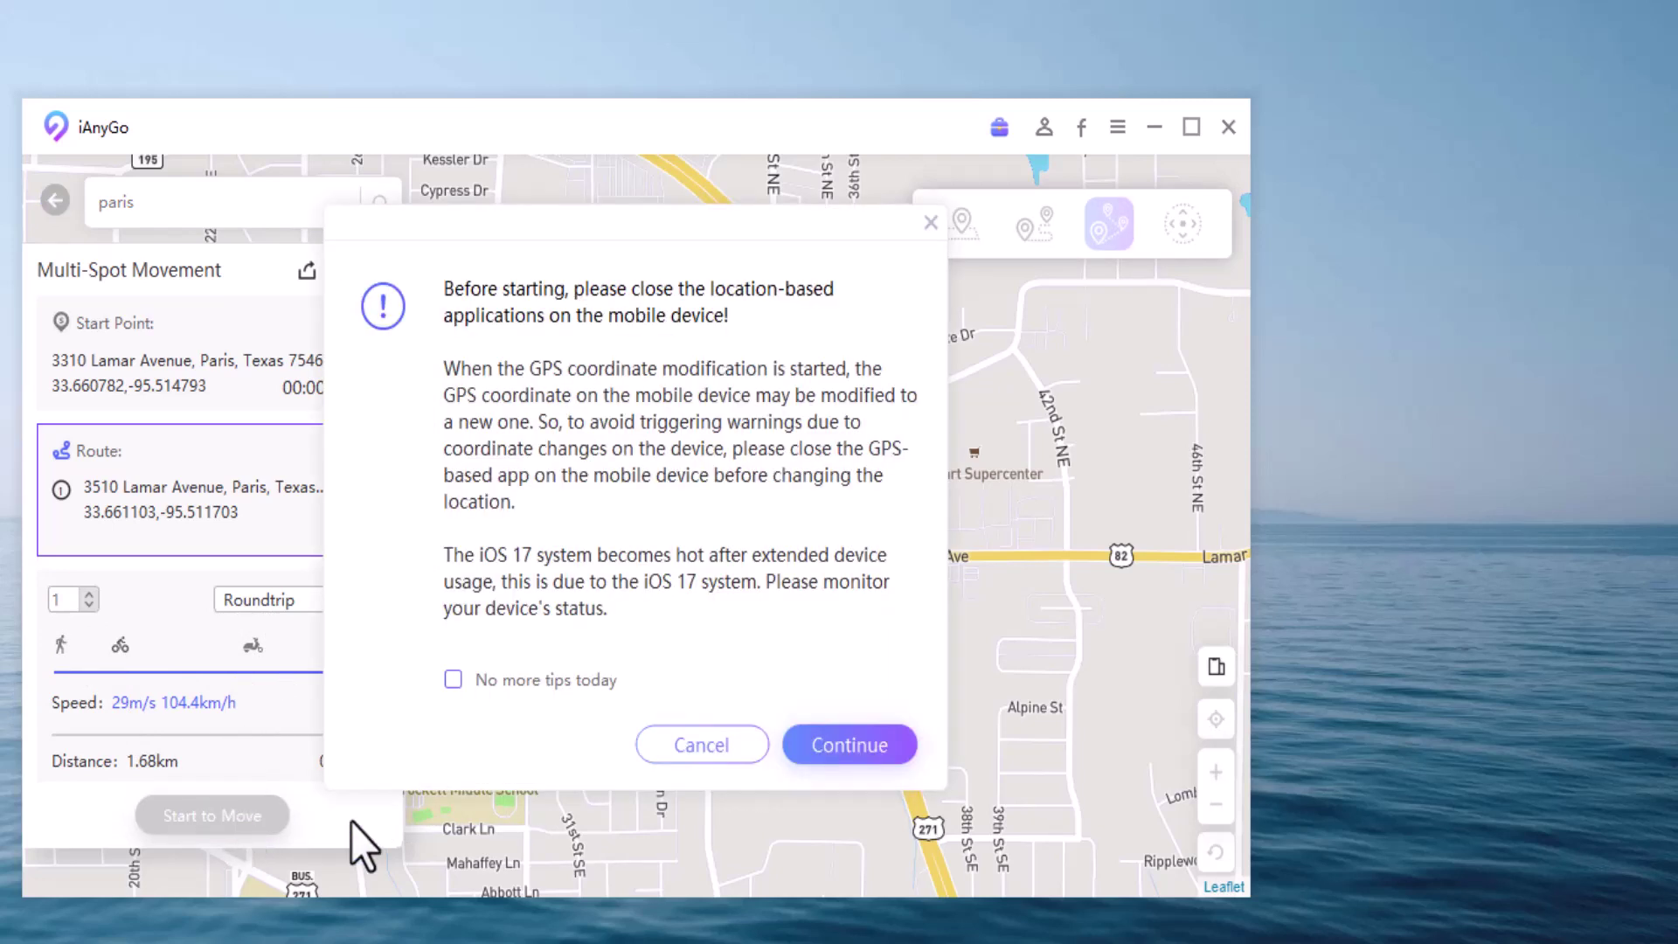
click(824, 743)
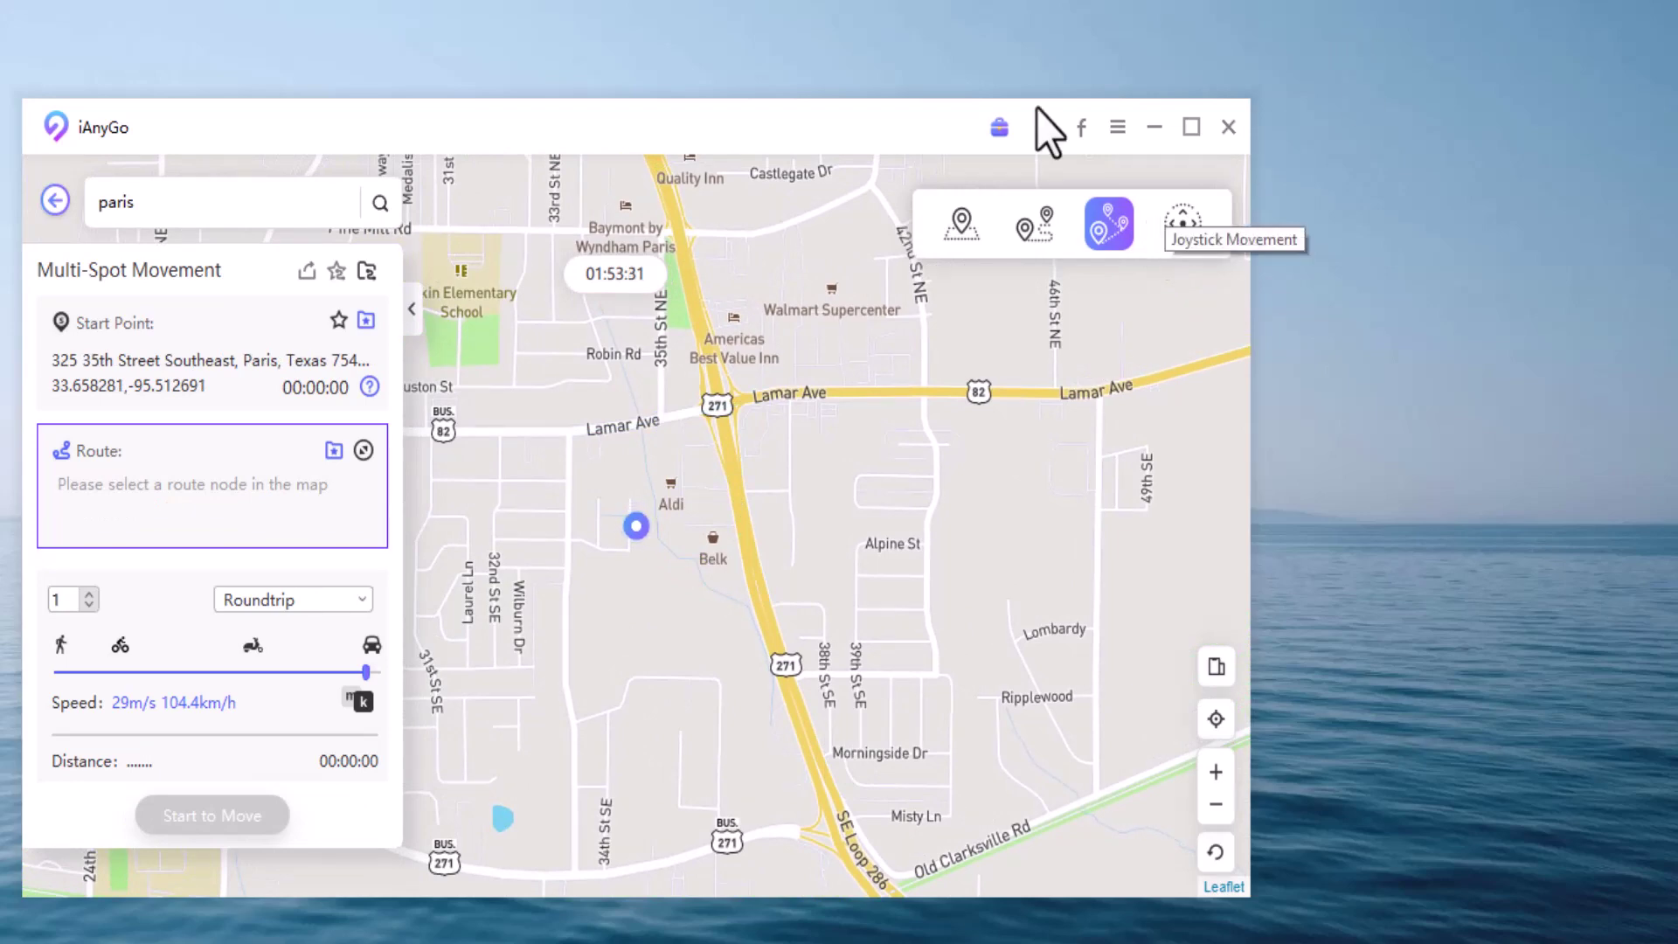
Switch to Joystick mode, dismiss its guide, and steer east, south-east, then south-west.
click(1176, 229)
click(1176, 239)
key(d)
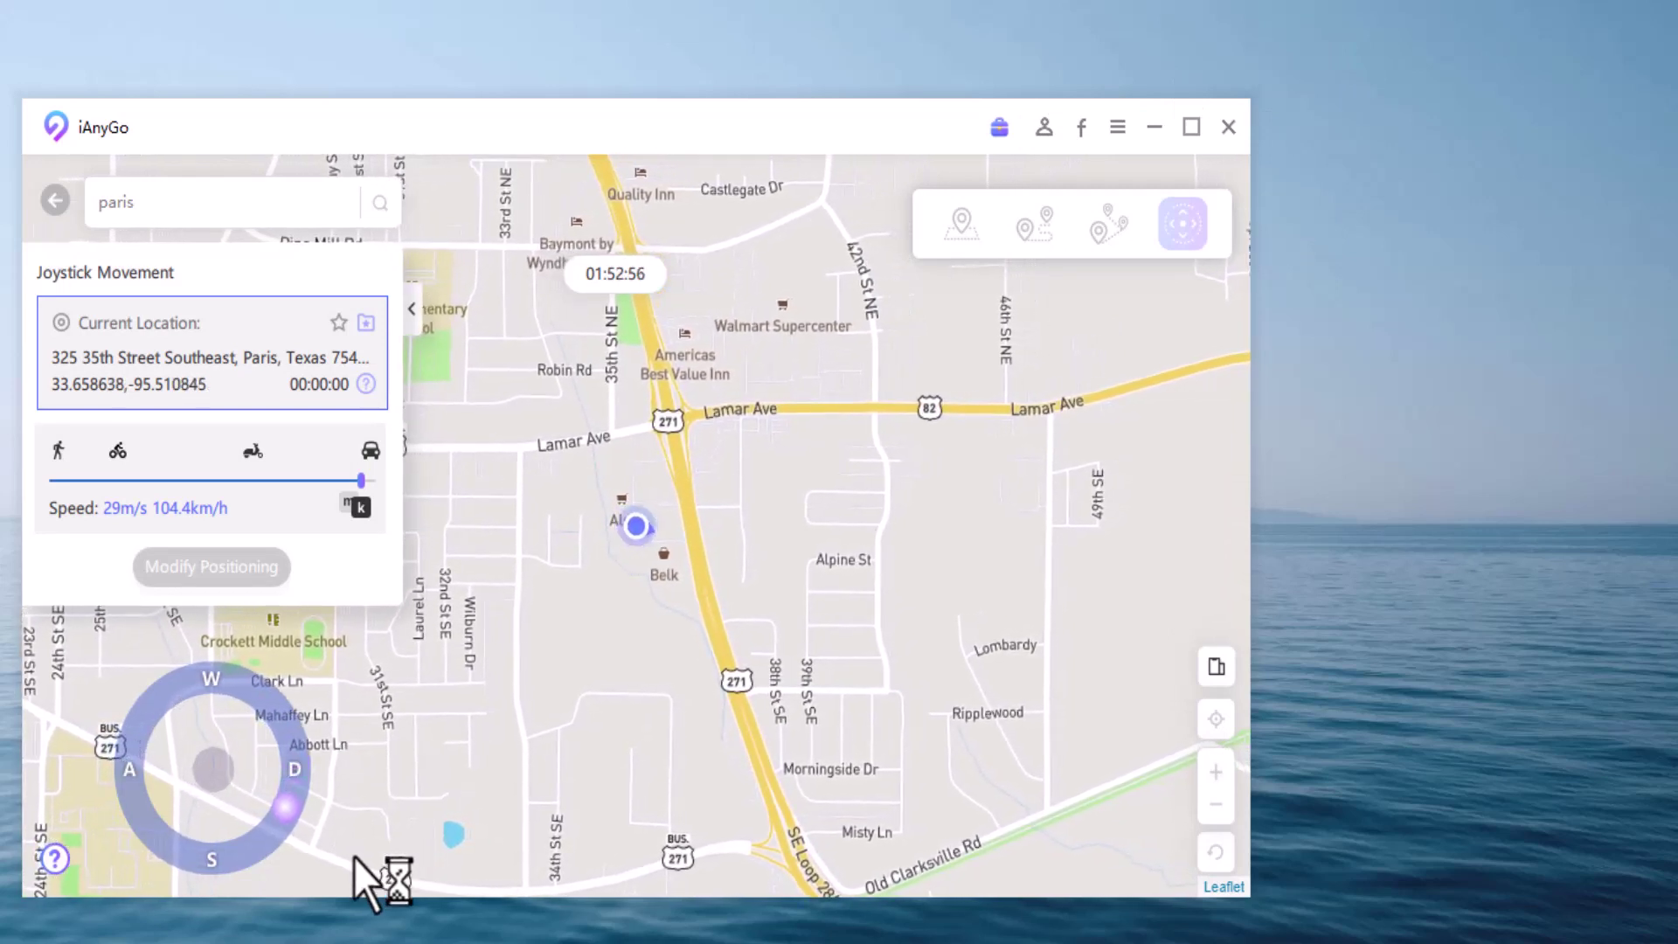
key(s)
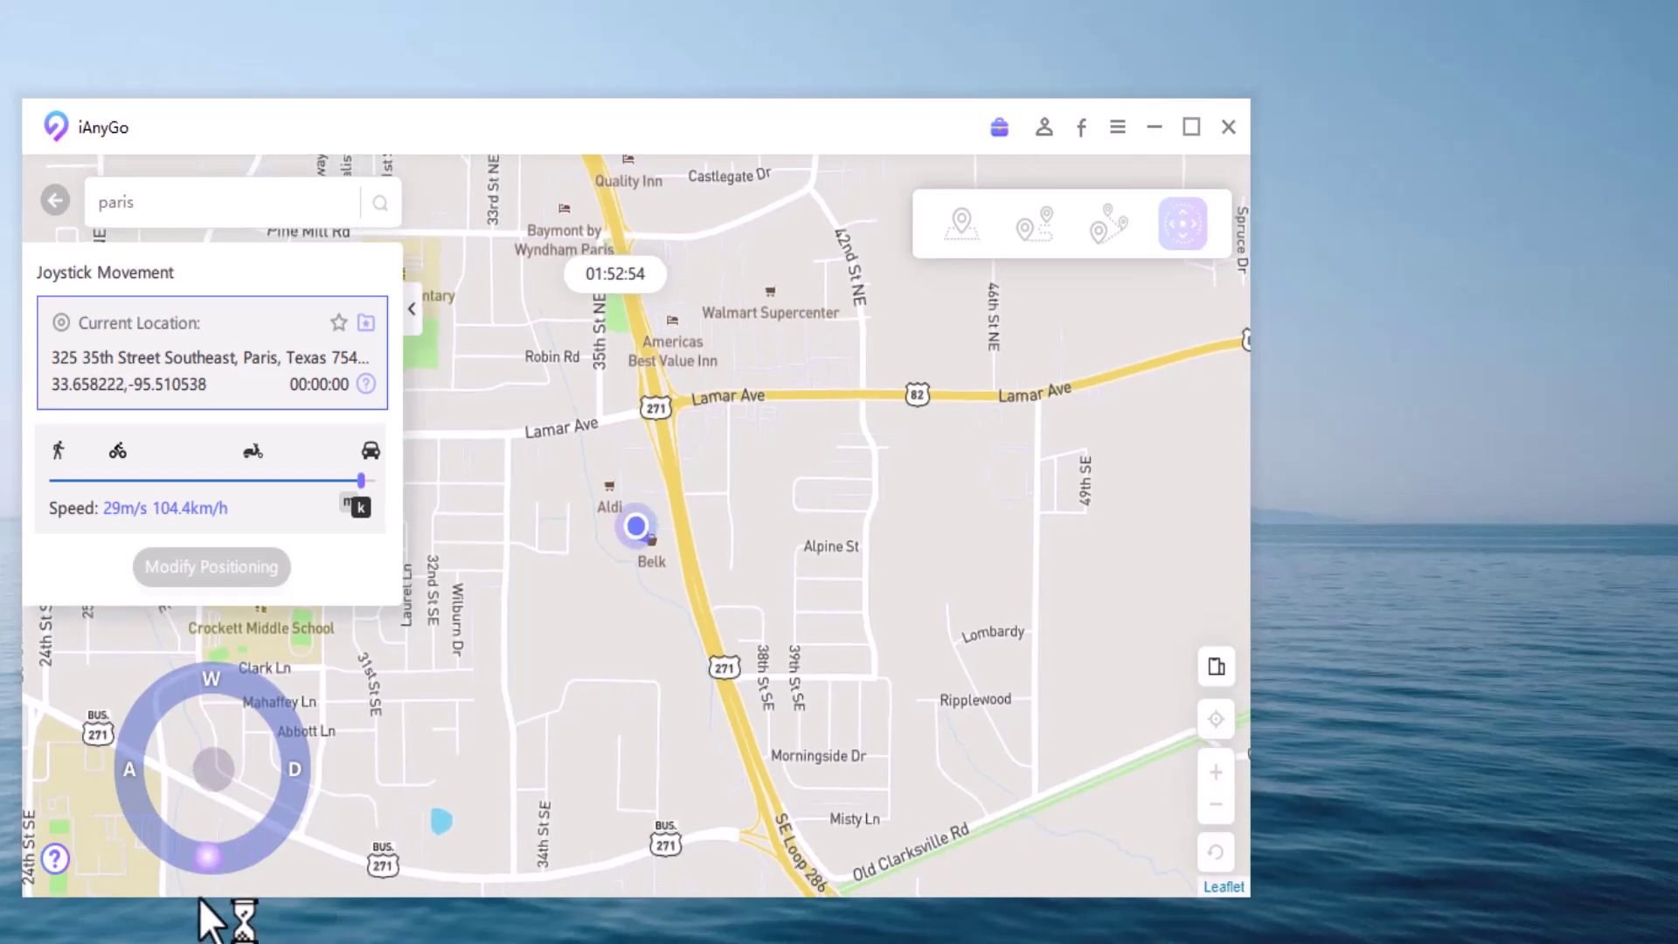
click(122, 839)
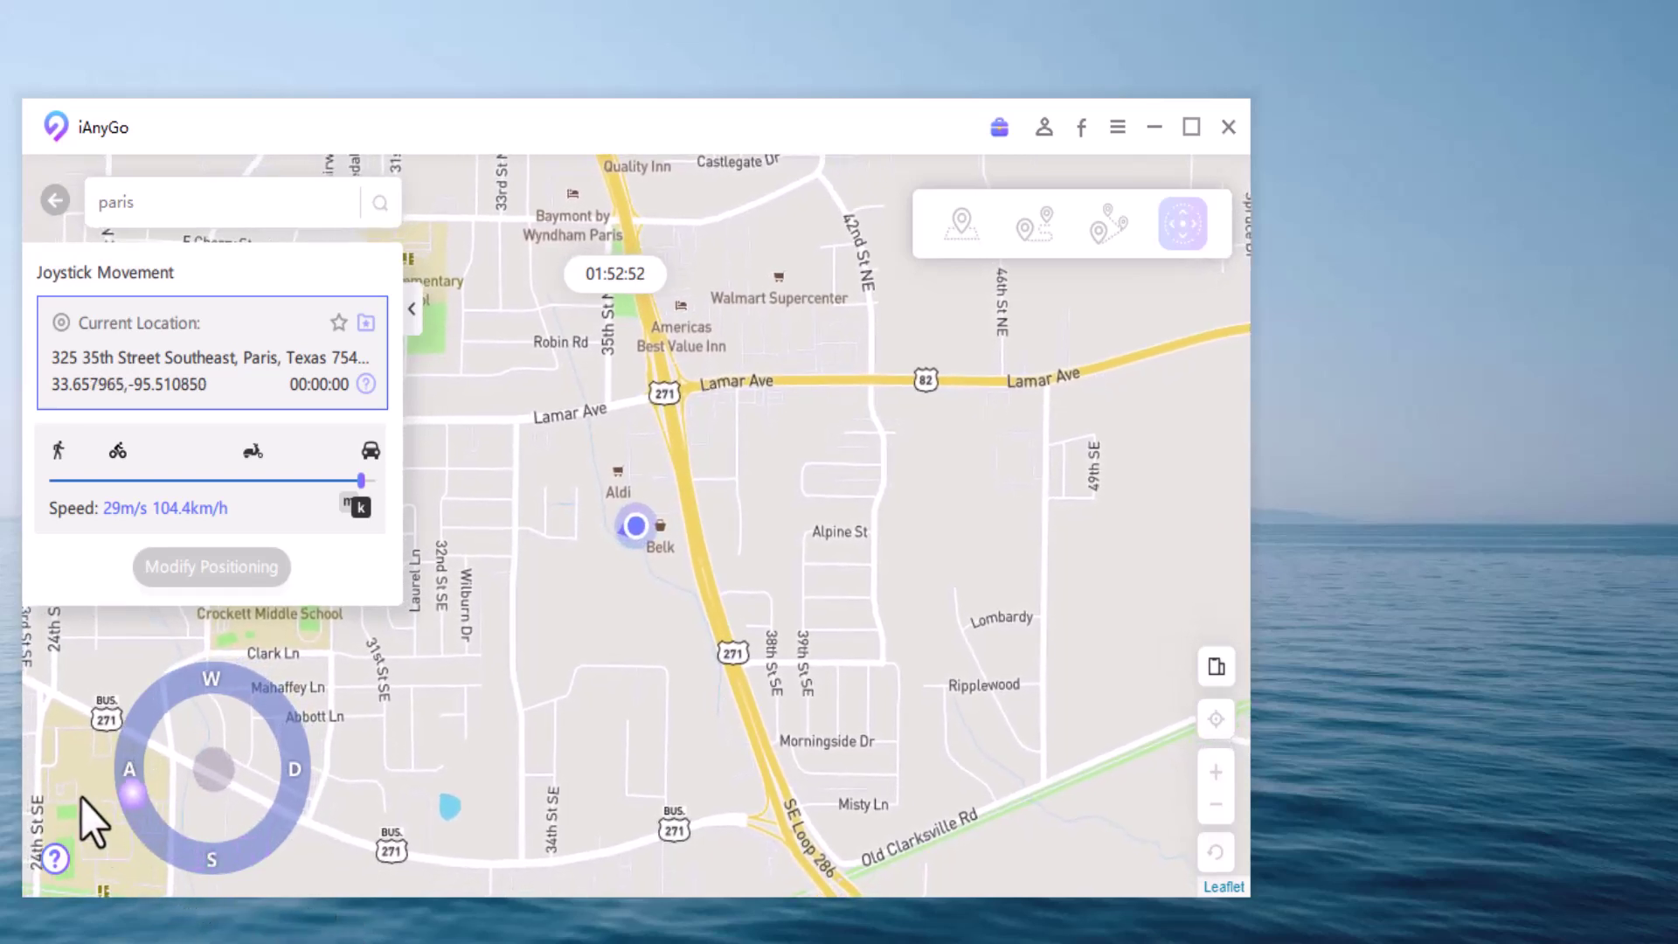